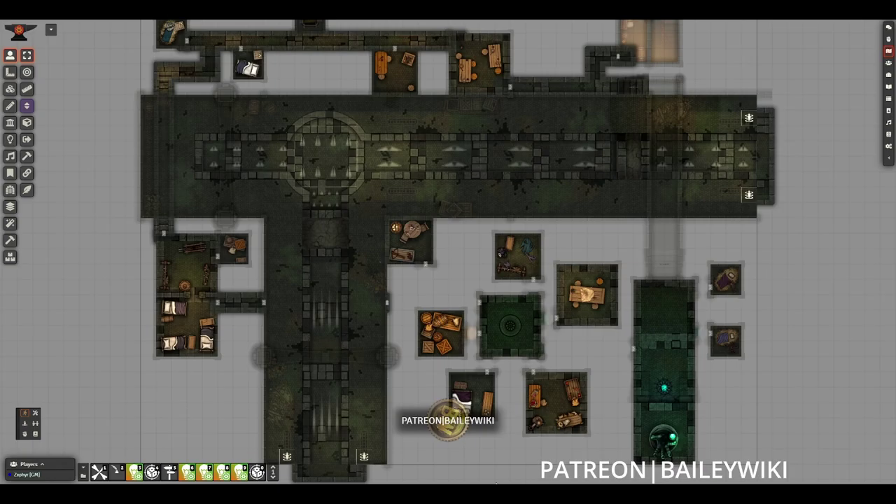
# Step: Draw stone corridors linking the green chamber with its surrounding rooms and the throne hall, and the hall with its two small bedding rooms
pyautogui.click(11, 190)
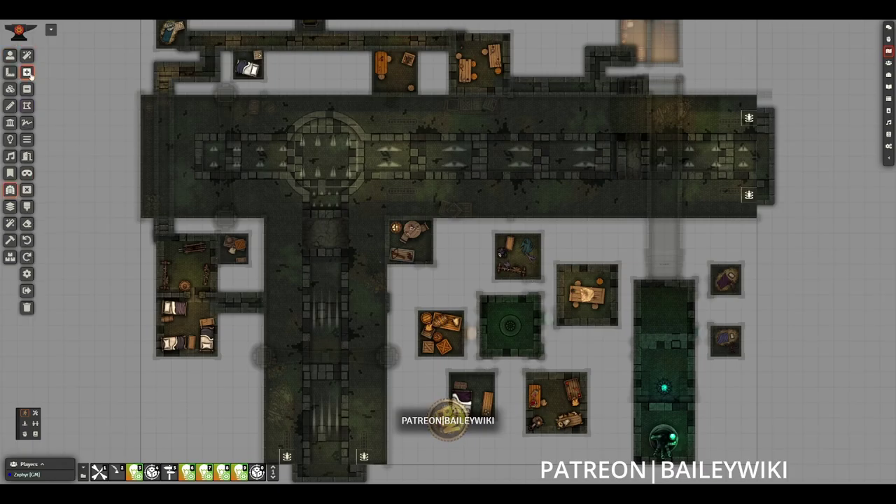
pyautogui.click(27, 274)
pyautogui.click(520, 44)
pyautogui.scroll(5, 521, 269)
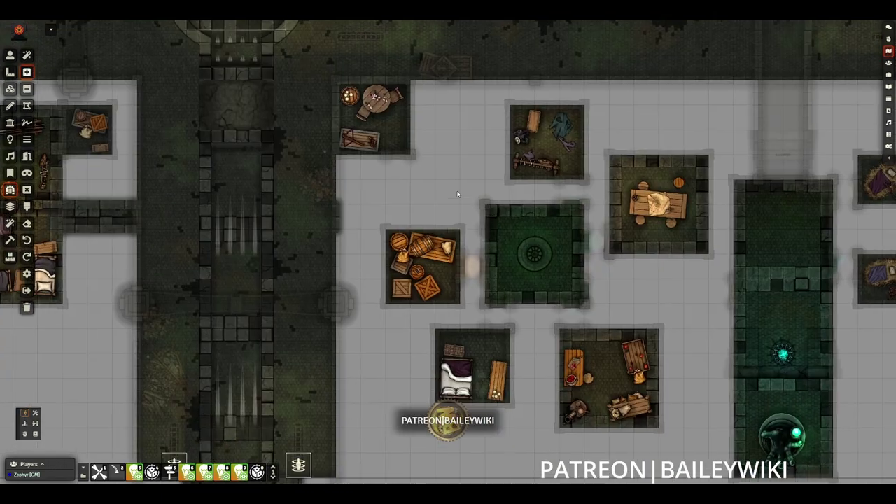
pyautogui.moveTo(522, 268); pyautogui.dragTo(527, 265)
pyautogui.moveTo(366, 170); pyautogui.dragTo(396, 254)
pyautogui.moveTo(458, 300); pyautogui.dragTo(492, 329)
pyautogui.moveTo(600, 332); pyautogui.dragTo(479, 342)
pyautogui.moveTo(466, 213)
pyautogui.mouseDown()
pyautogui.moveTo(486, 273)
pyautogui.moveTo(571, 311)
pyautogui.mouseUp()
pyautogui.moveTo(533, 381); pyautogui.dragTo(541, 239)
pyautogui.moveTo(383, 214); pyautogui.dragTo(406, 278)
pyautogui.moveTo(547, 238); pyautogui.dragTo(459, 247)
pyautogui.moveTo(388, 212); pyautogui.dragTo(411, 271)
pyautogui.moveTo(429, 209); pyautogui.dragTo(468, 267)
pyautogui.moveTo(571, 274); pyautogui.dragTo(433, 296)
pyautogui.moveTo(431, 231); pyautogui.dragTo(486, 261)
pyautogui.moveTo(526, 173); pyautogui.dragTo(525, 223)
pyautogui.moveTo(431, 187); pyautogui.dragTo(495, 221)
pyautogui.scroll(-6, 498, 283)
pyautogui.moveTo(516, 365); pyautogui.dragTo(594, 315)
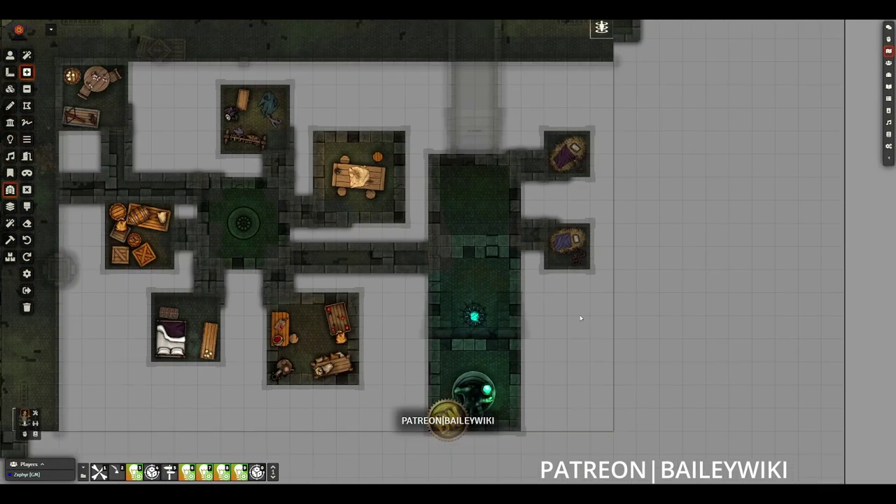
pyautogui.click(10, 89)
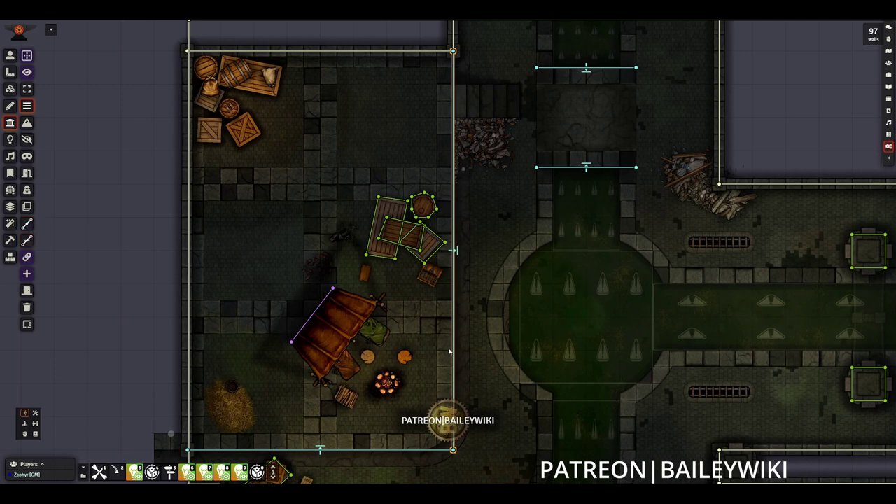
# Step: Split the wall between the campsite room and the corridor and pull its ends back to leave a gap at the steps
pyautogui.moveTo(454, 84); pyautogui.dragTo(453, 52)
pyautogui.doubleClick(454, 241)
pyautogui.click(474, 284)
pyautogui.click(455, 307)
pyautogui.click(450, 352)
pyautogui.click(26, 240)
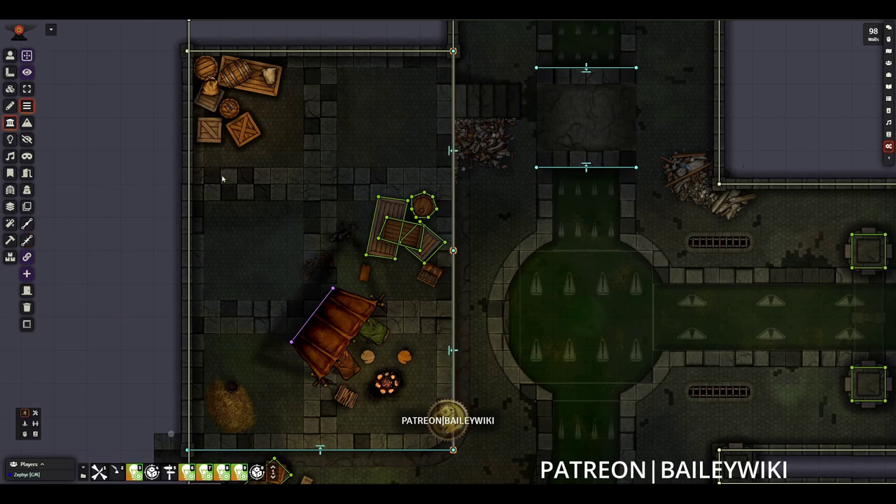
pyautogui.moveTo(453, 250); pyautogui.dragTo(455, 118)
# Step: Draw two short invisible walls along both sides of the steps at the wall gap
pyautogui.scroll(4, 514, 126)
pyautogui.click(27, 141)
pyautogui.moveTo(441, 212); pyautogui.dragTo(400, 211)
pyautogui.moveTo(440, 170); pyautogui.dragTo(401, 171)
# Step: Set the wall direction of both stair-side walls to Right
pyautogui.click(424, 211)
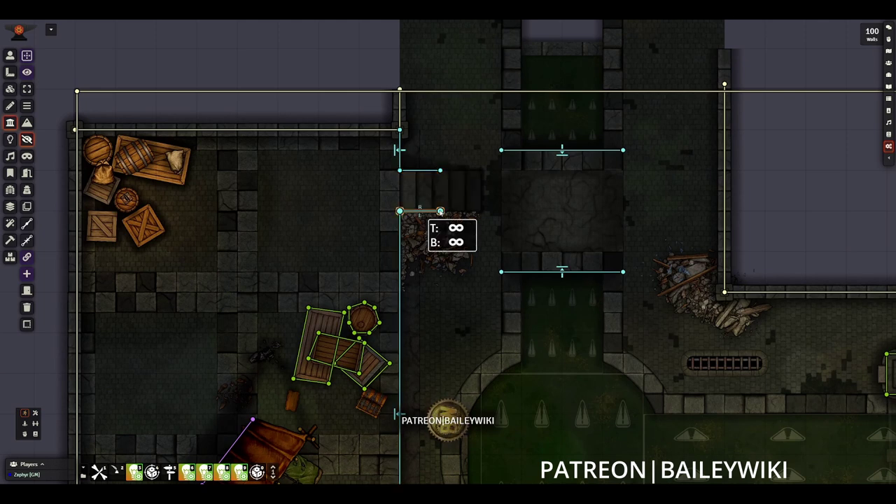
pyautogui.press('Delete')
pyautogui.click(441, 171)
pyautogui.keyDown('shift'); pyautogui.click(440, 212); pyautogui.keyUp('shift')
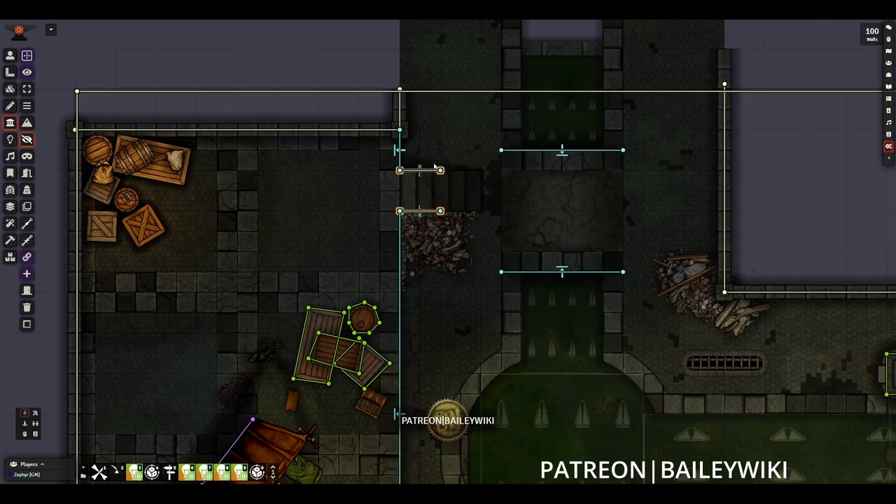
pyautogui.doubleClick(439, 171)
pyautogui.moveTo(446, 197); pyautogui.dragTo(550, 176)
pyautogui.click(552, 264)
pyautogui.click(554, 281)
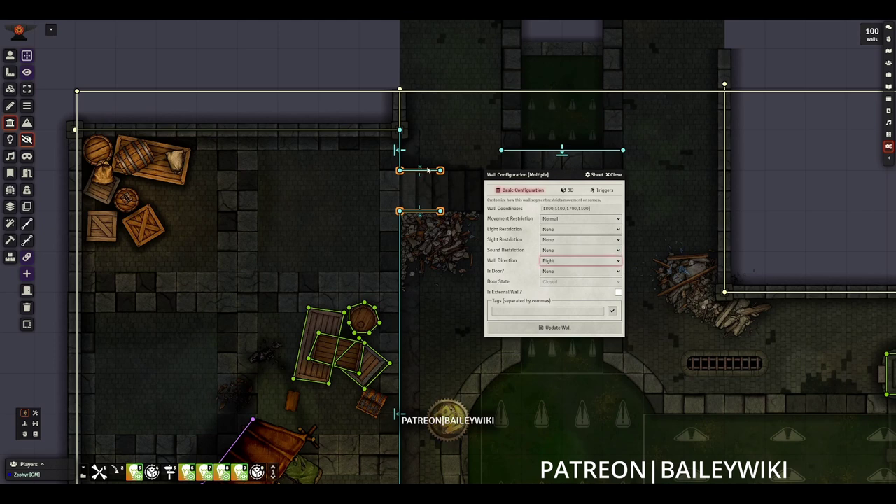
pyautogui.press('Return')
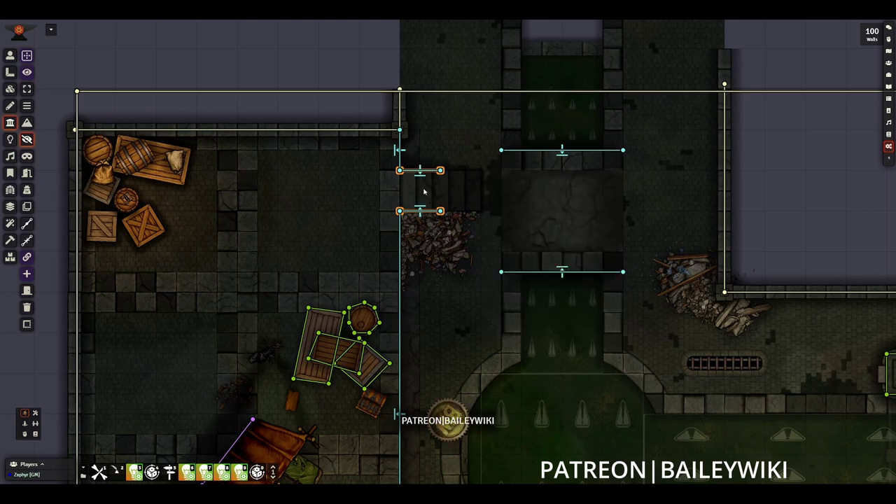
pyautogui.scroll(-2, 390, 234)
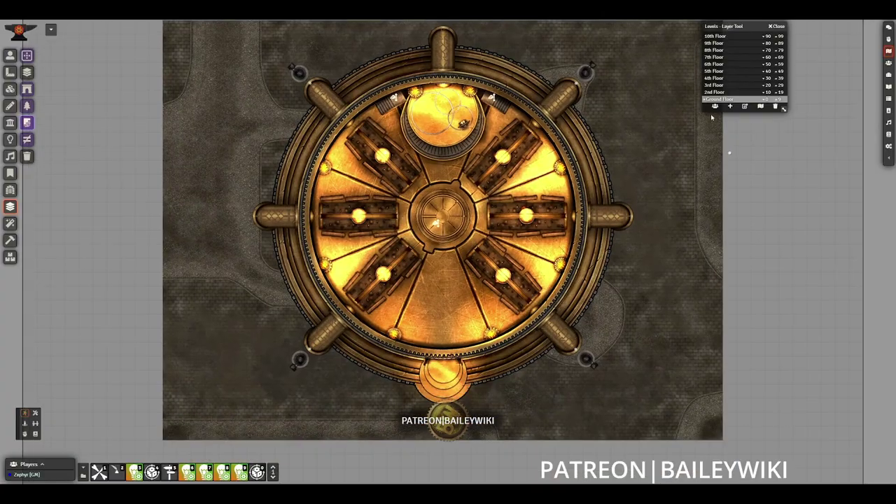
# Step: Examine the tower map floor by floor from the 2nd to the 10th Floor and close the Levels layer tool
pyautogui.click(714, 92)
pyautogui.click(716, 84)
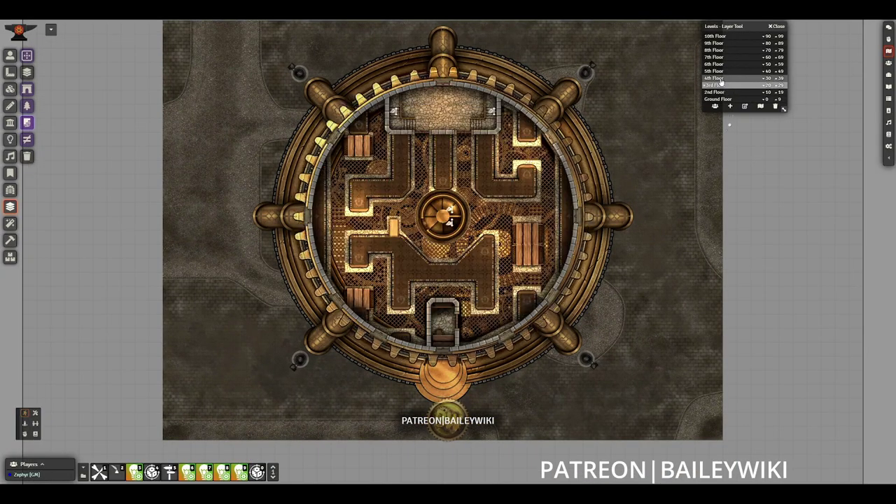
pyautogui.click(716, 78)
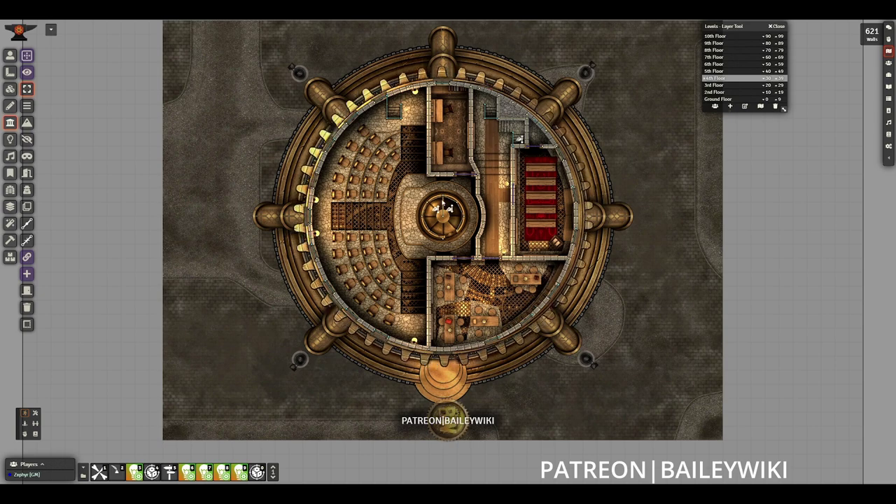
pyautogui.click(720, 70)
pyautogui.click(720, 64)
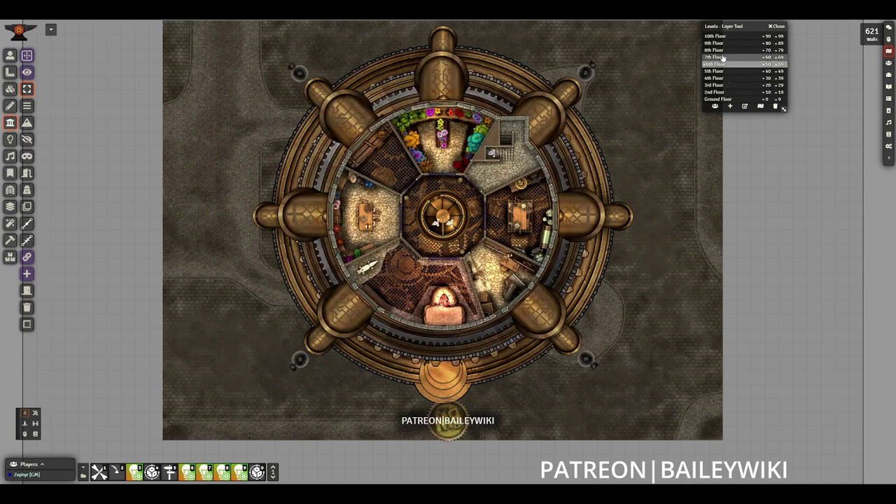
pyautogui.click(726, 57)
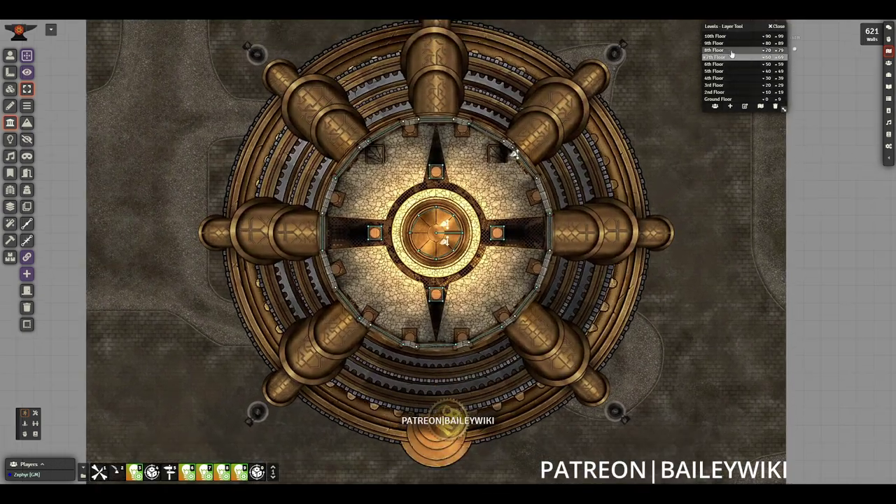
pyautogui.click(730, 51)
pyautogui.click(727, 43)
pyautogui.click(725, 36)
pyautogui.click(778, 26)
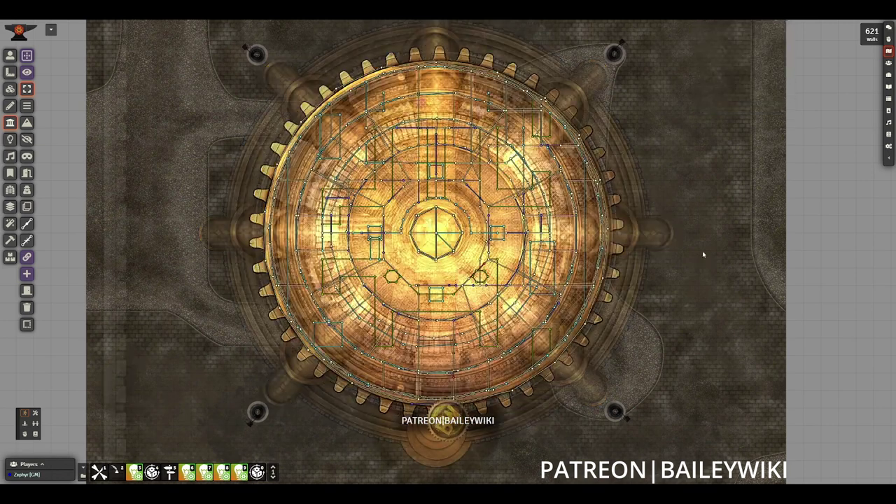
# Step: Reposition the campfire room prefab and the guardpost room prefab on the empty scene, spacing them apart diagonally
pyautogui.click(10, 55)
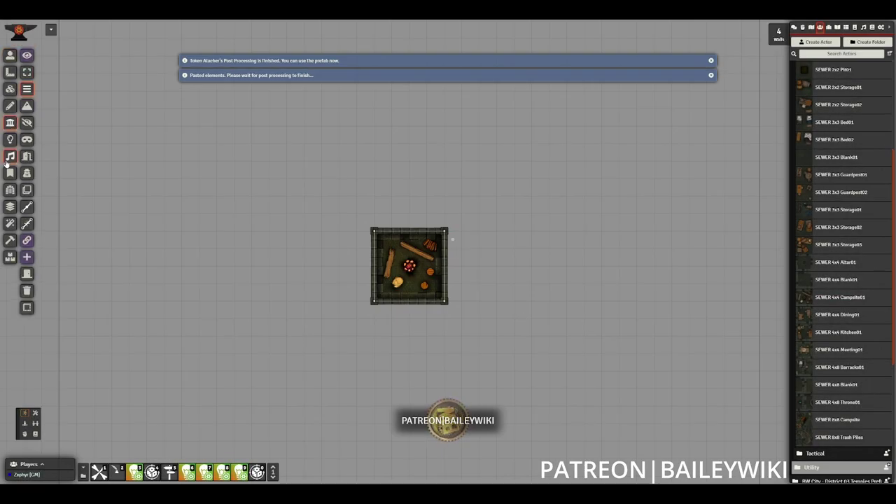
pyautogui.moveTo(454, 245); pyautogui.dragTo(332, 122)
pyautogui.scroll(-2, 520, 161)
pyautogui.moveTo(590, 271); pyautogui.dragTo(515, 303)
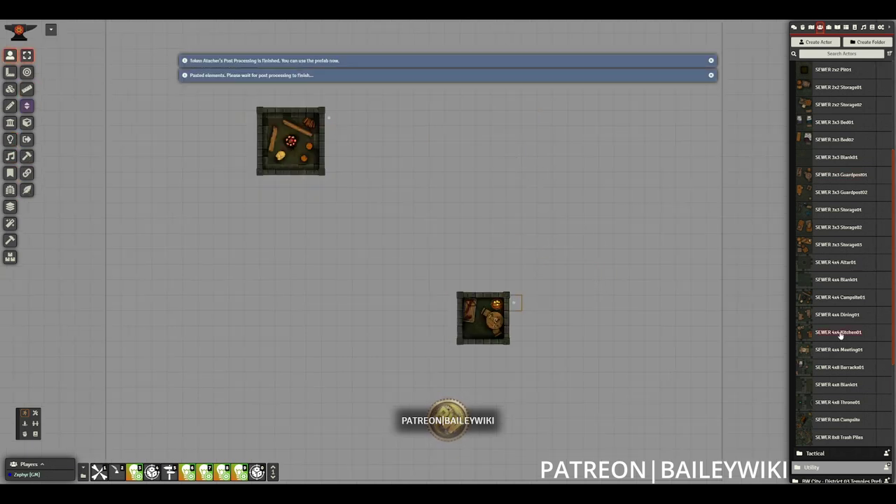
# Step: Place the SEWER 4x8 Barracks01 prefab on the scene and check its walls and lights
pyautogui.hotkey('ctrl', 'v')
pyautogui.moveTo(852, 370); pyautogui.dragTo(371, 293)
pyautogui.scroll(2, 454, 231)
pyautogui.scroll(-4, 454, 231)
pyautogui.click(10, 123)
pyautogui.click(10, 140)
pyautogui.click(10, 56)
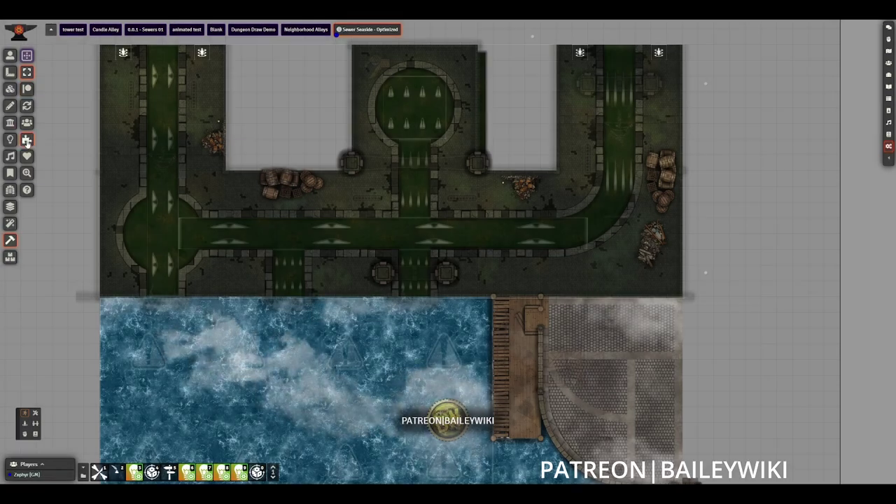
# Step: Search Moulinette's tiles and tokens for "sewer" and browse the results
pyautogui.click(10, 240)
pyautogui.click(449, 129)
pyautogui.click(360, 129)
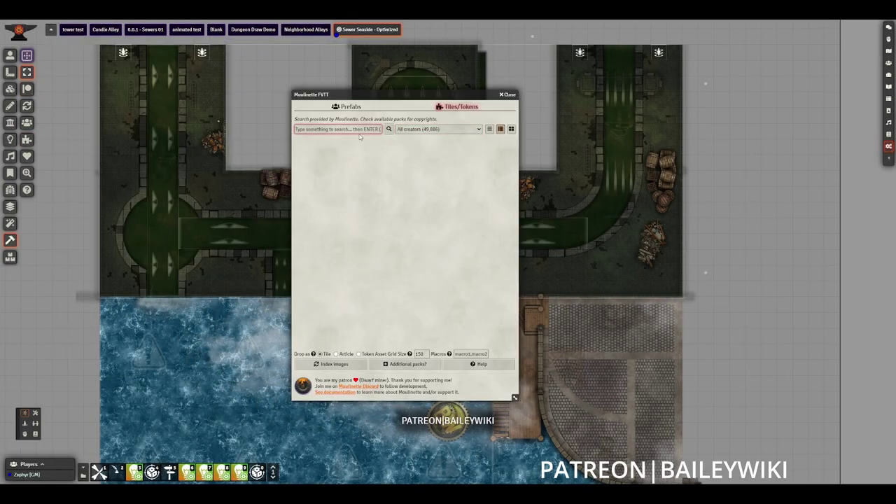
pyautogui.write('sewer')
pyautogui.press('Return')
pyautogui.scroll(-10, 431, 267)
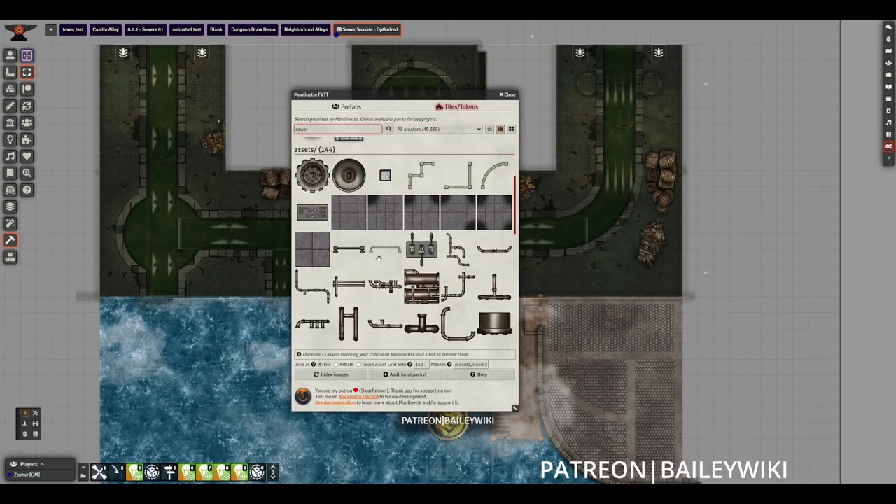
pyautogui.scroll(-8, 432, 267)
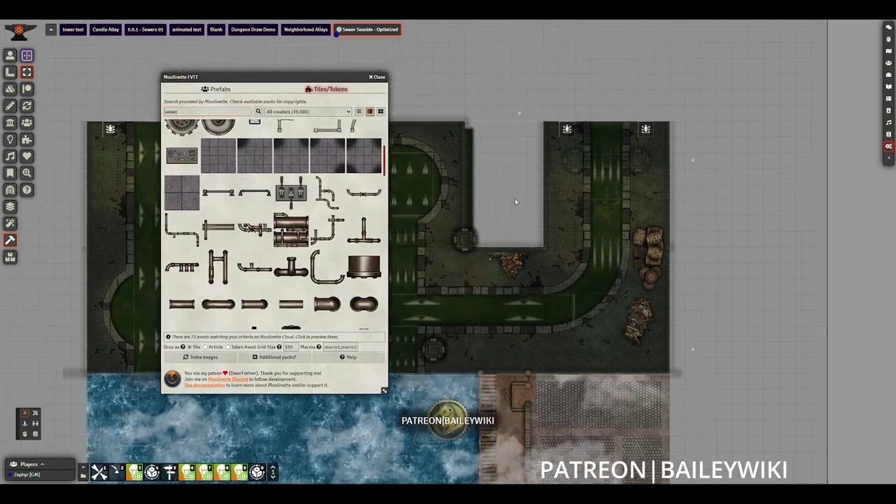
pyautogui.scroll(5, 515, 202)
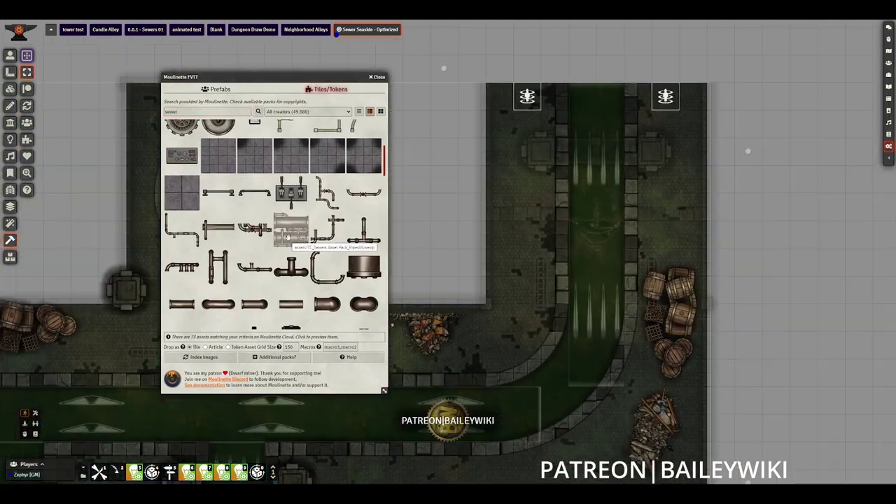
pyautogui.moveTo(289, 237); pyautogui.dragTo(446, 202)
pyautogui.moveTo(446, 202); pyautogui.dragTo(550, 214)
pyautogui.press('Delete')
# Step: Set the asset grid size to 256 and place the large double-pipe tile in the empty area between the sewer channels
pyautogui.doubleClick(290, 348)
pyautogui.write('256')
pyautogui.moveTo(290, 231); pyautogui.dragTo(563, 240)
pyautogui.moveTo(570, 247); pyautogui.dragTo(551, 238)
# Step: Inspect the image file path in the placed pipe tile's configuration and close it
pyautogui.doubleClick(566, 240)
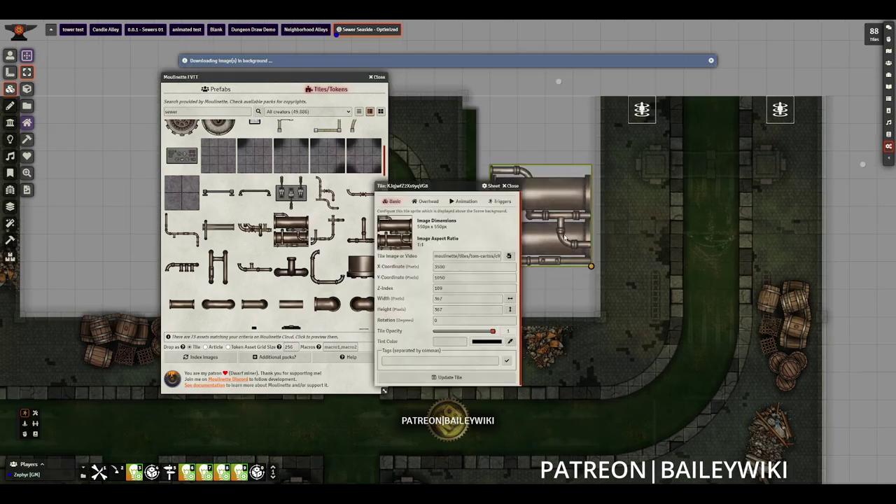
pyautogui.moveTo(435, 257); pyautogui.dragTo(479, 257)
pyautogui.click(511, 187)
pyautogui.click(546, 287)
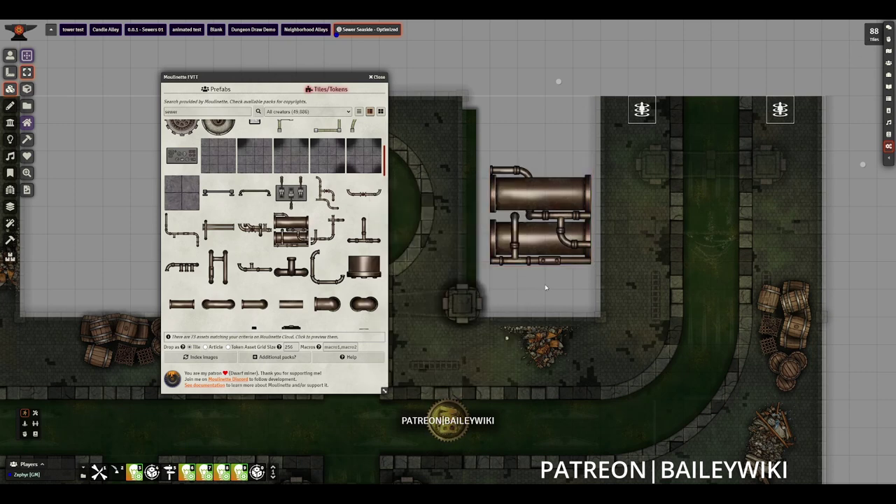
# Step: Browse the remaining sewer tiles in the Moulinette results
pyautogui.scroll(-10, 333, 281)
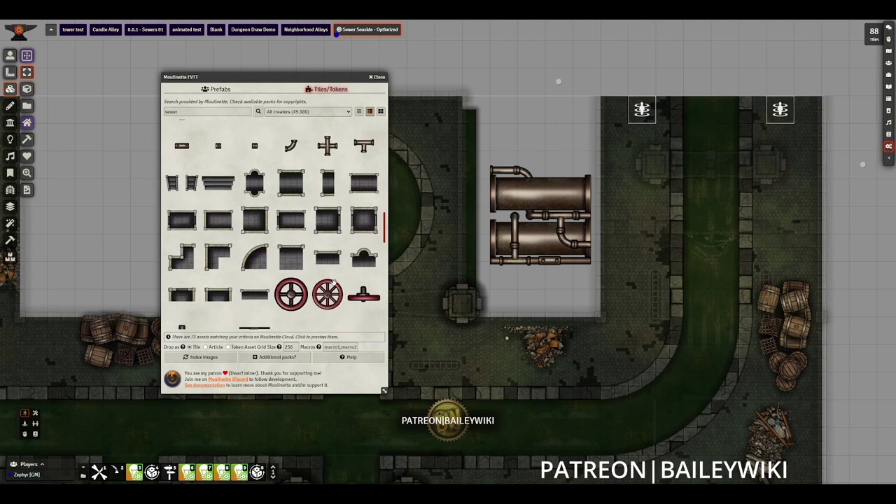
pyautogui.scroll(10, 333, 281)
pyautogui.scroll(-5, 339, 252)
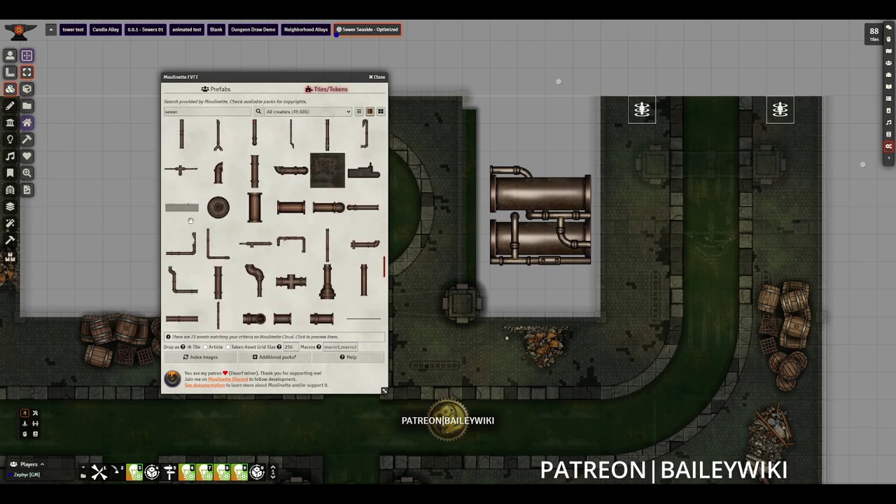
# Step: Search the Moulinette prefabs for "sewer" and try the creator filter
pyautogui.click(217, 89)
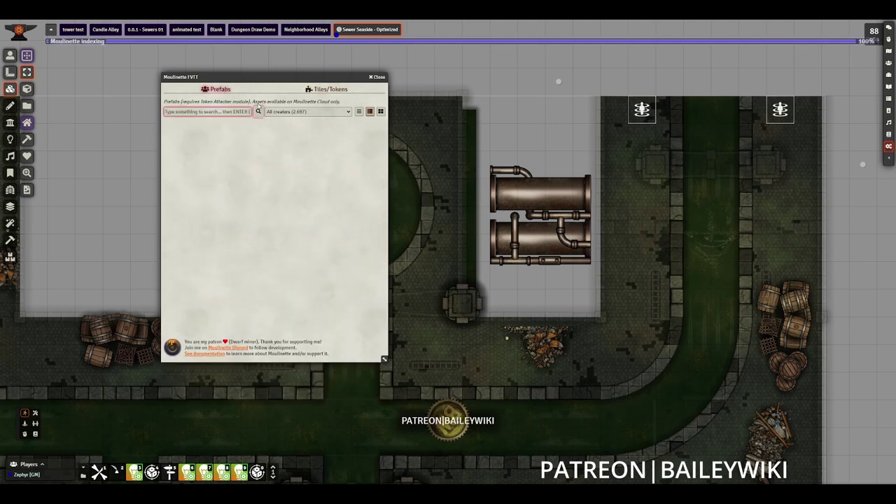
pyautogui.write('sewer')
pyautogui.press('Return')
pyautogui.click(308, 112)
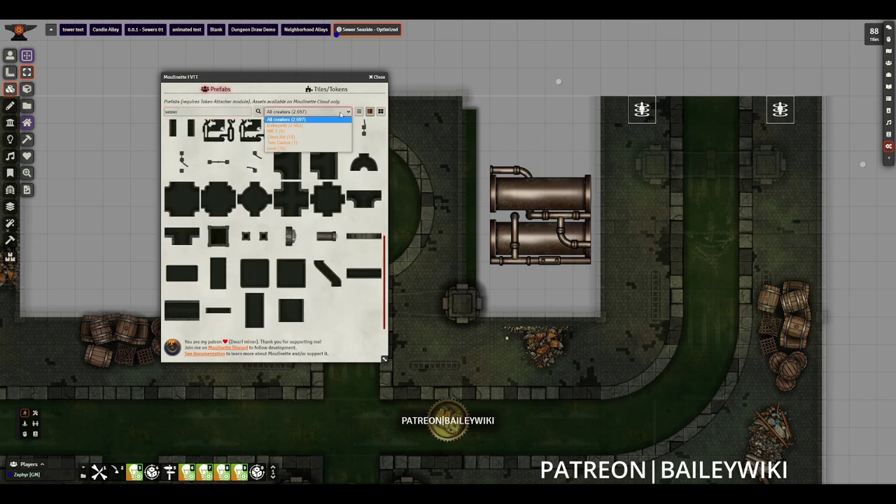
pyautogui.click(306, 143)
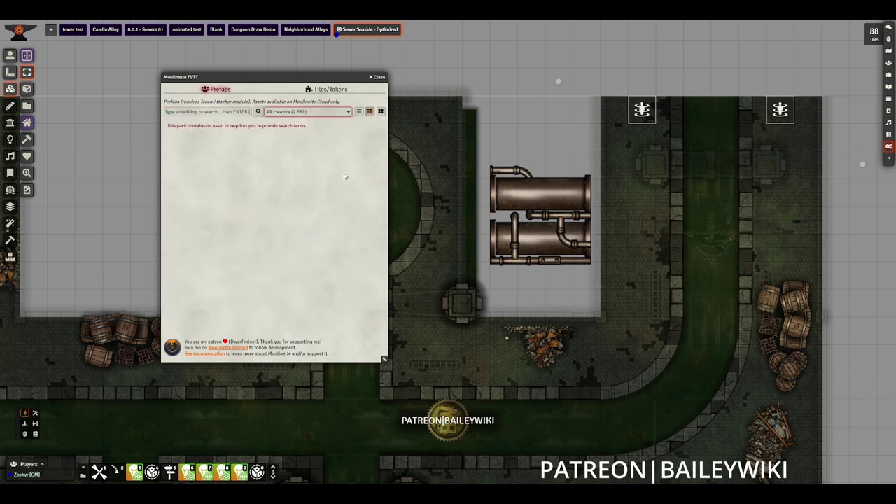
# Step: Search the Moulinette tiles for "weapon" and place one of the results on the scene near the pipe tile
pyautogui.click(325, 89)
pyautogui.click(238, 112)
pyautogui.write('weapon')
pyautogui.press('Return')
pyautogui.moveTo(291, 208); pyautogui.dragTo(567, 145)
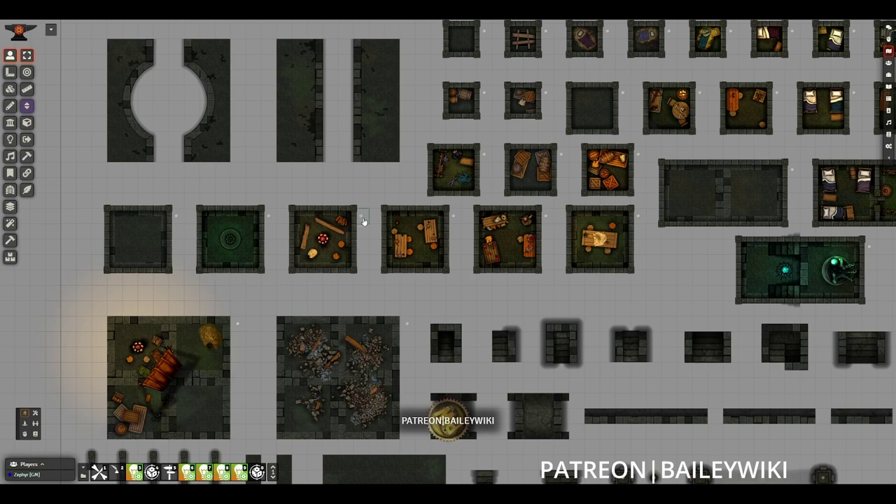
# Step: Examine the lights, ambient sounds and walls built into the campfire room prefab
pyautogui.scroll(3, 363, 221)
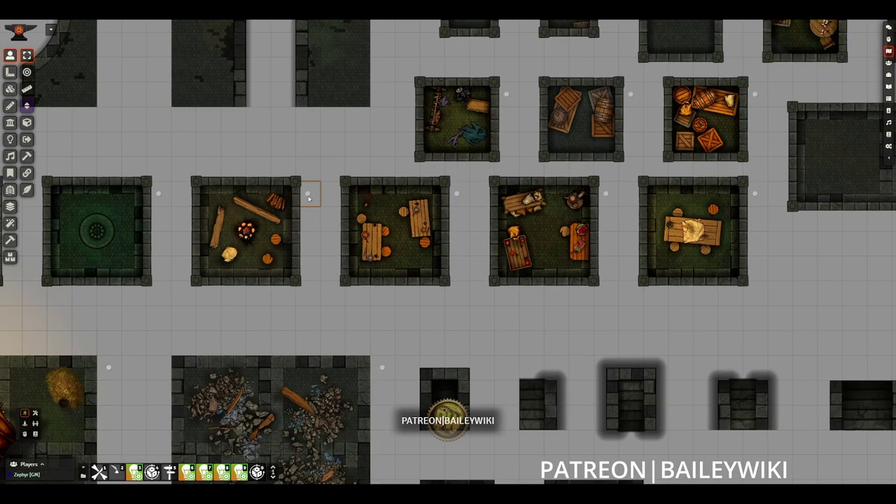
pyautogui.moveTo(320, 218); pyautogui.dragTo(433, 271)
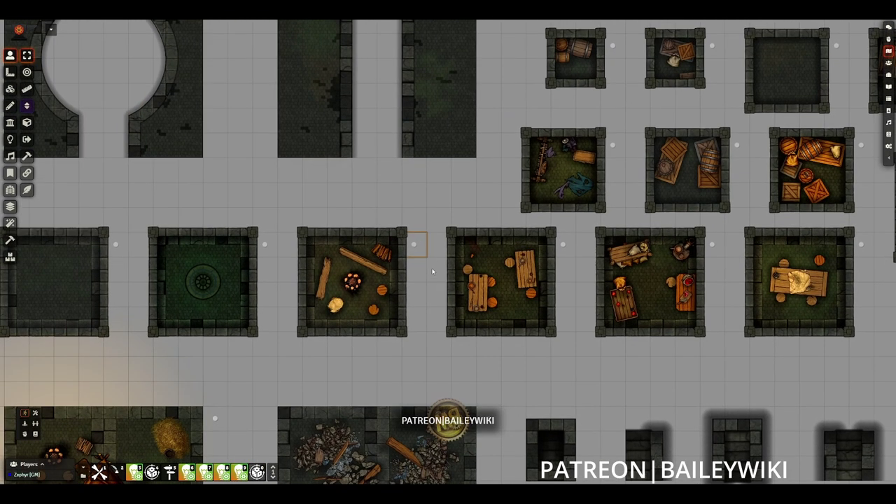
pyautogui.click(10, 140)
pyautogui.click(10, 156)
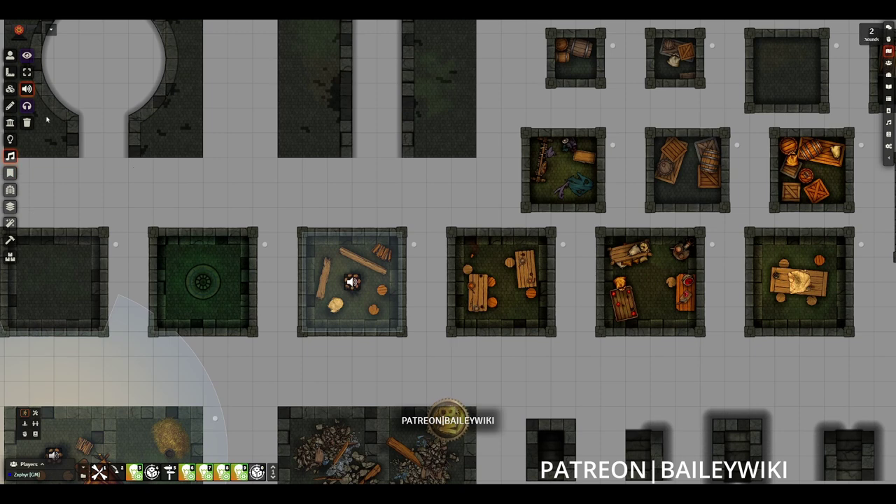
pyautogui.click(10, 123)
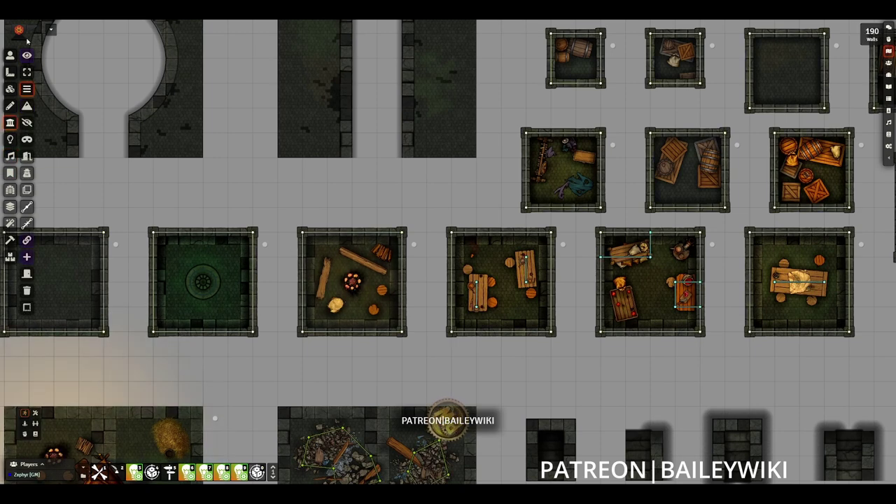
pyautogui.click(10, 56)
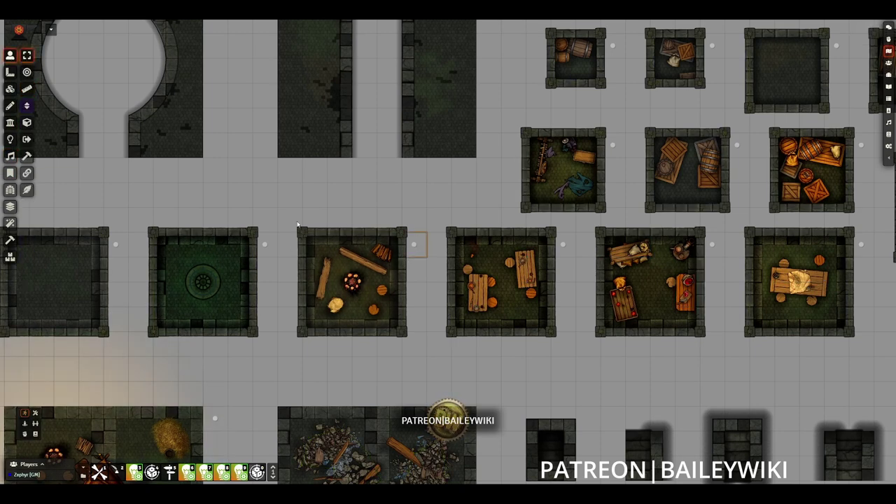
# Step: Shift the campfire room prefab one grid square right and up, and return it to its original spot
pyautogui.rightClick(85, 80)
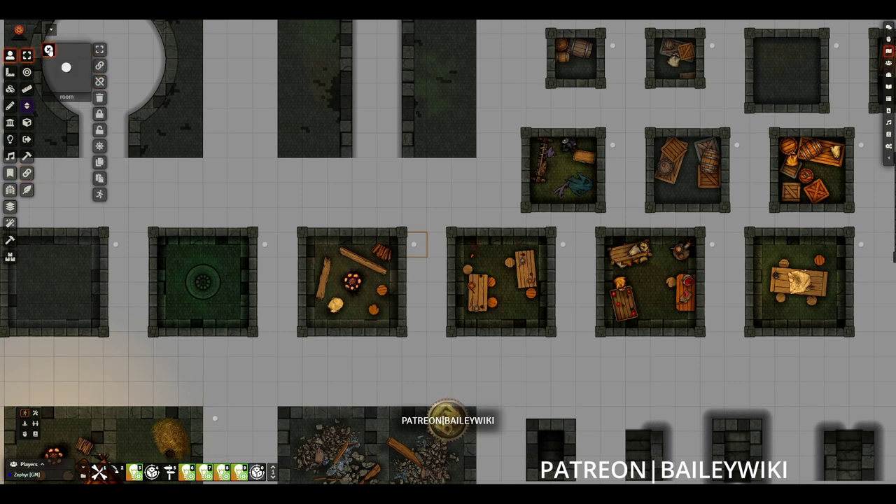
pyautogui.click(47, 50)
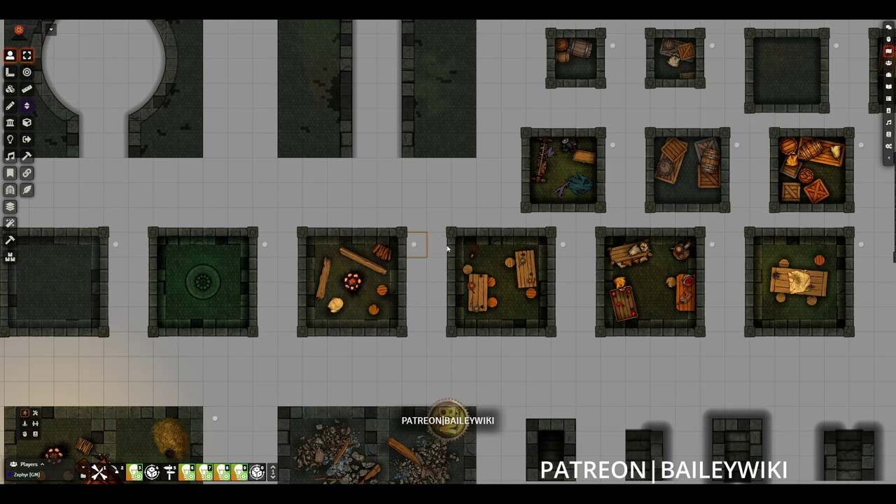
pyautogui.press('Right')
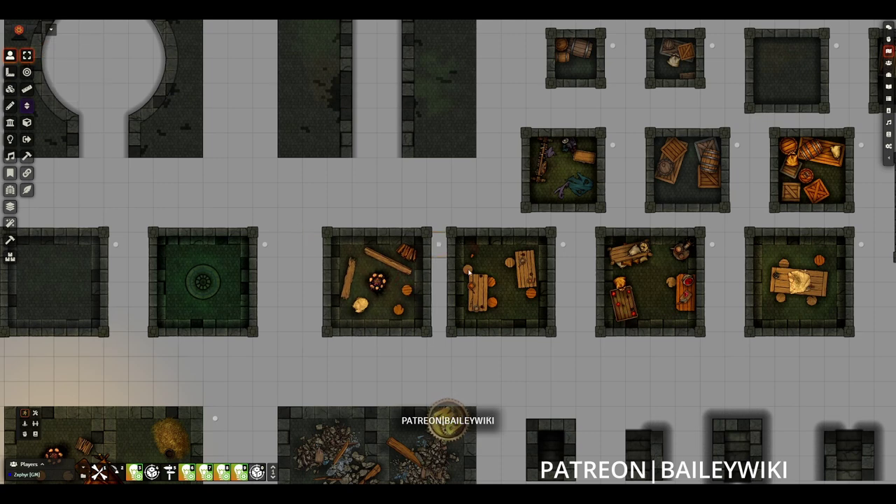
pyautogui.press('Up')
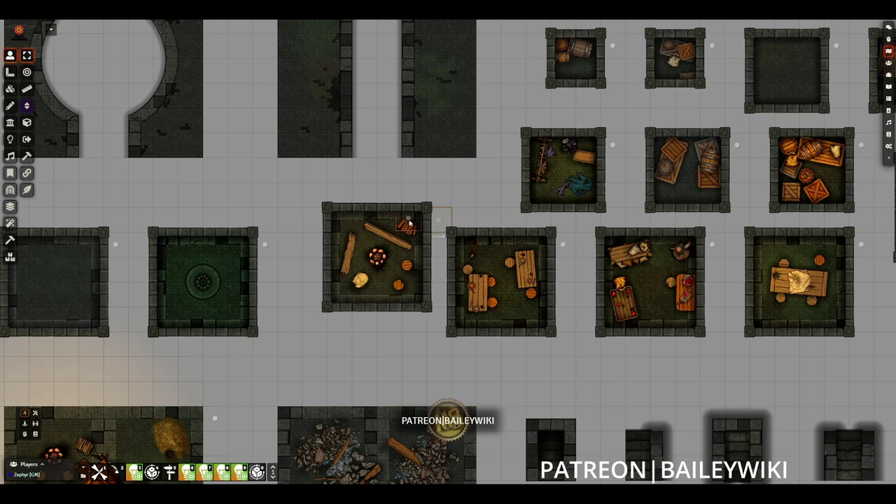
pyautogui.press('Left')
pyautogui.press('Down')
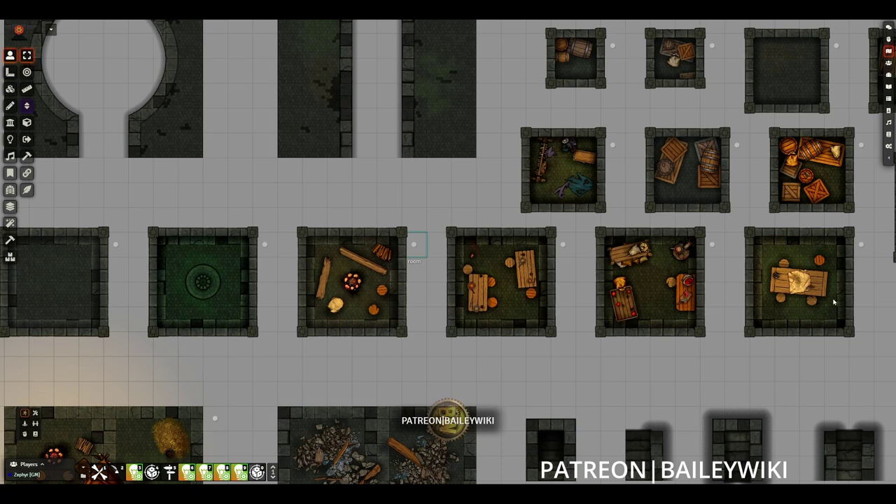
# Step: Browse the Rooms folder of the Sewers actors in the BW City - District 02 Docks prefabs
pyautogui.click(890, 63)
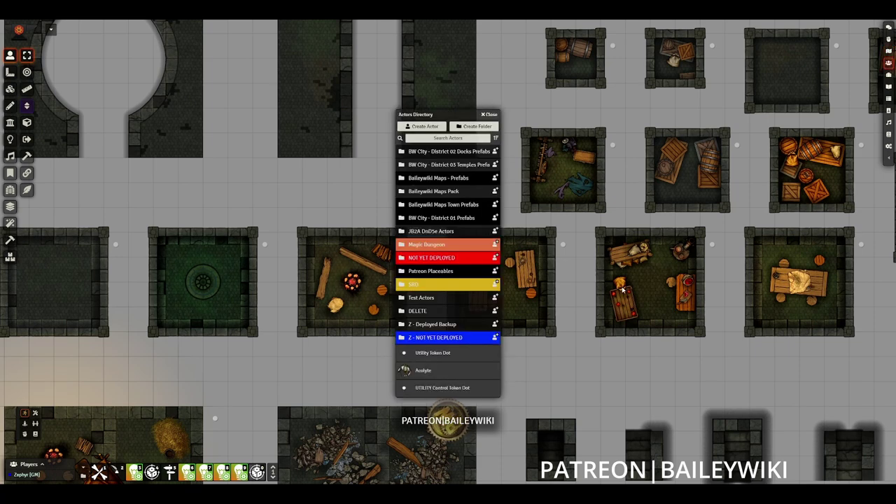
pyautogui.click(467, 152)
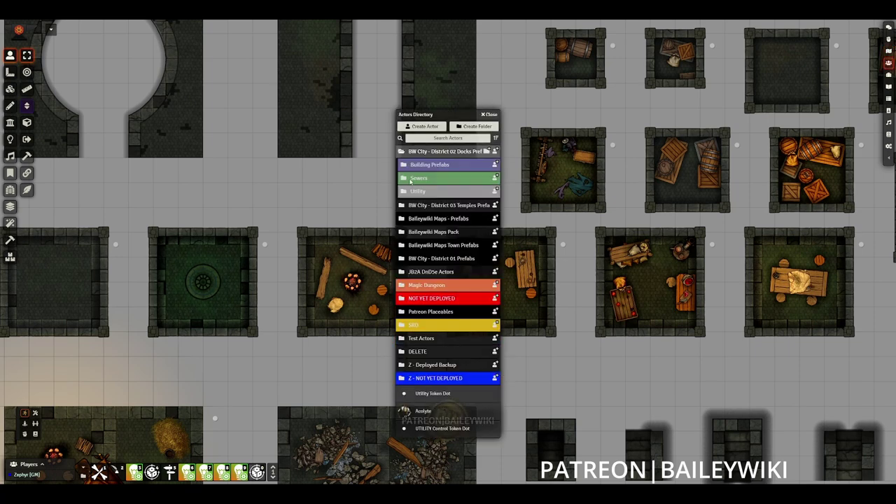
pyautogui.click(417, 178)
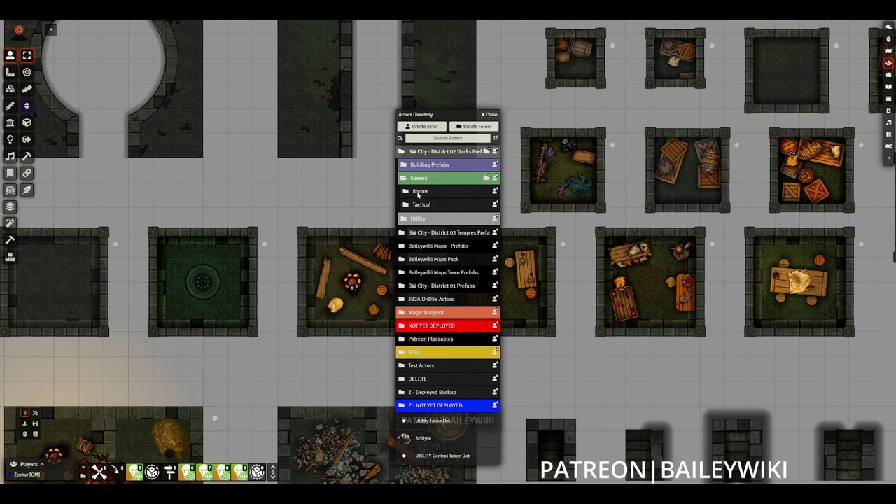
pyautogui.click(420, 192)
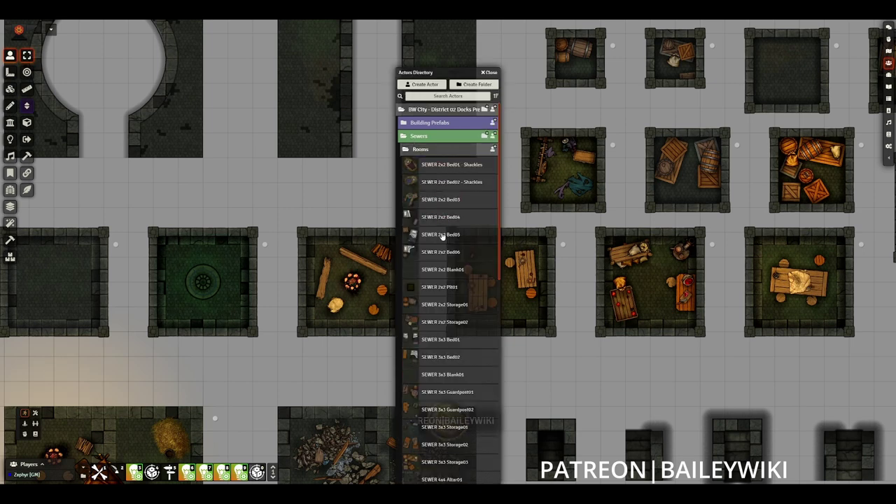
pyautogui.scroll(-4, 440, 275)
pyautogui.scroll(-2, 443, 285)
pyautogui.moveTo(462, 72); pyautogui.dragTo(591, 72)
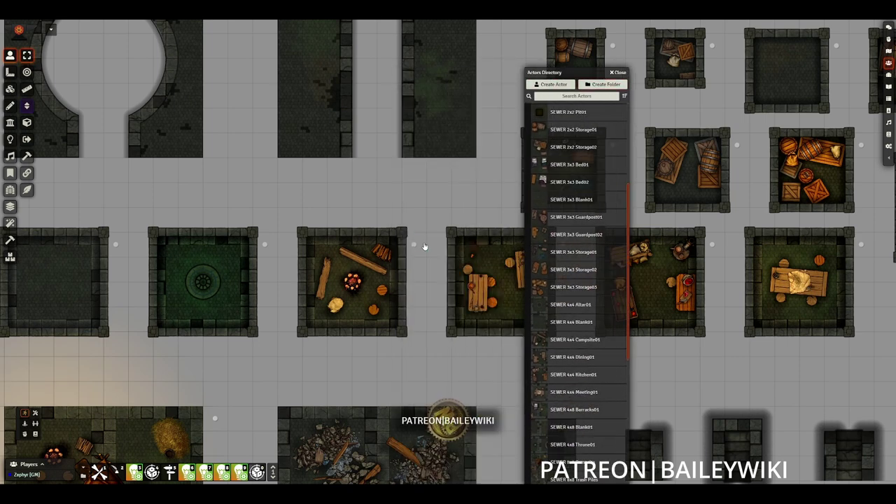
pyautogui.scroll(-2, 601, 334)
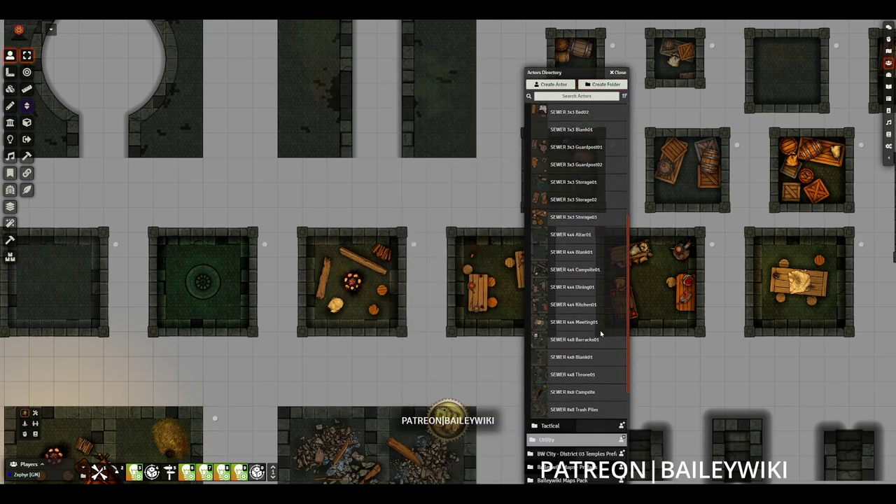
# Step: Examine the SEWER 4x4 Campsite01 actor sheet and its prototype token settings
pyautogui.click(582, 271)
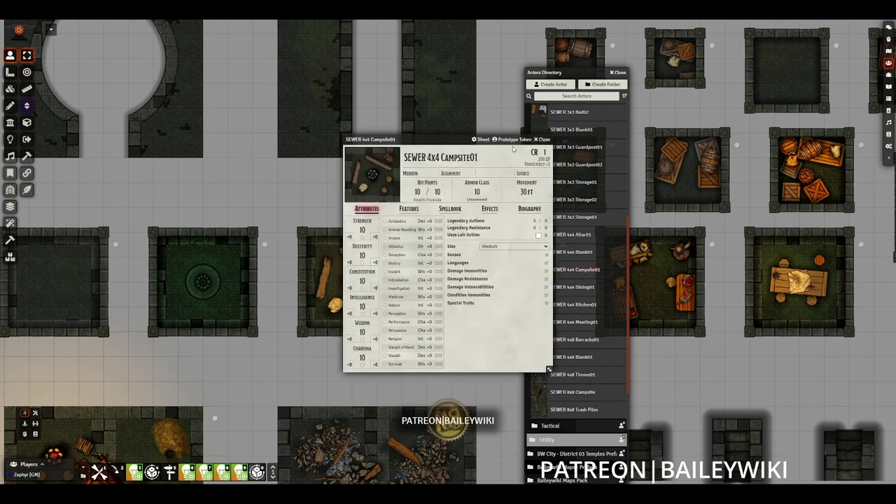
pyautogui.click(509, 140)
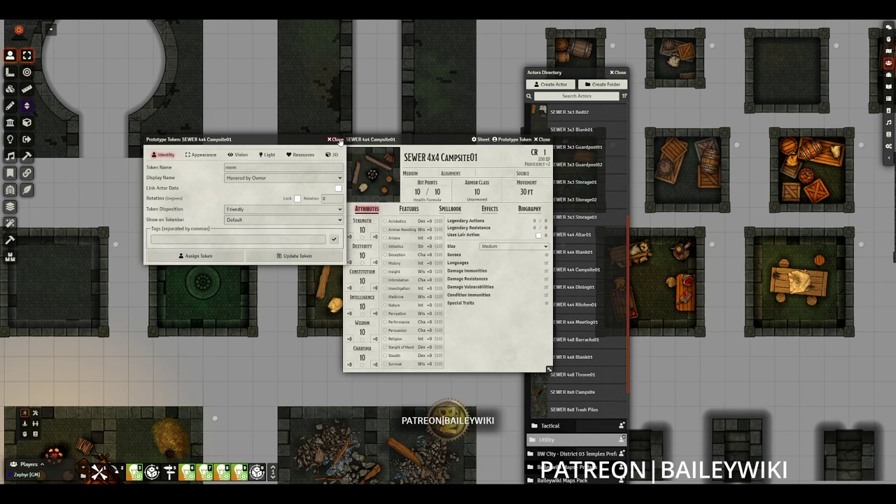
pyautogui.click(338, 140)
pyautogui.click(544, 140)
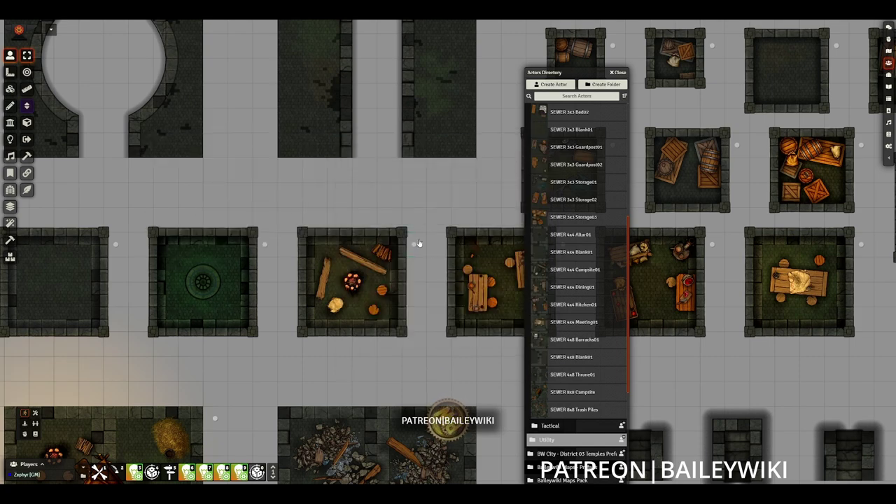
pyautogui.click(620, 73)
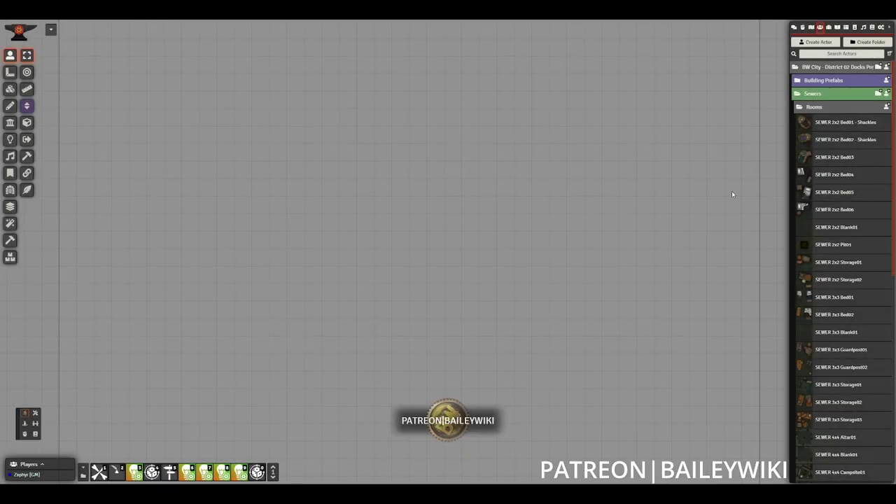
# Step: Place the SEWER 4x4 Campsite01 room on the empty scene and check its walls, sounds and lights
pyautogui.scroll(-5, 851, 260)
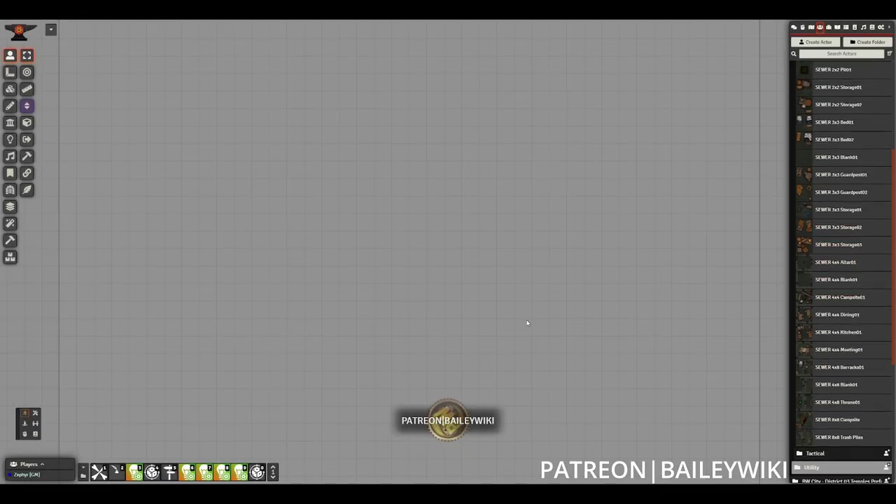
pyautogui.hotkey('ctrl', 'v')
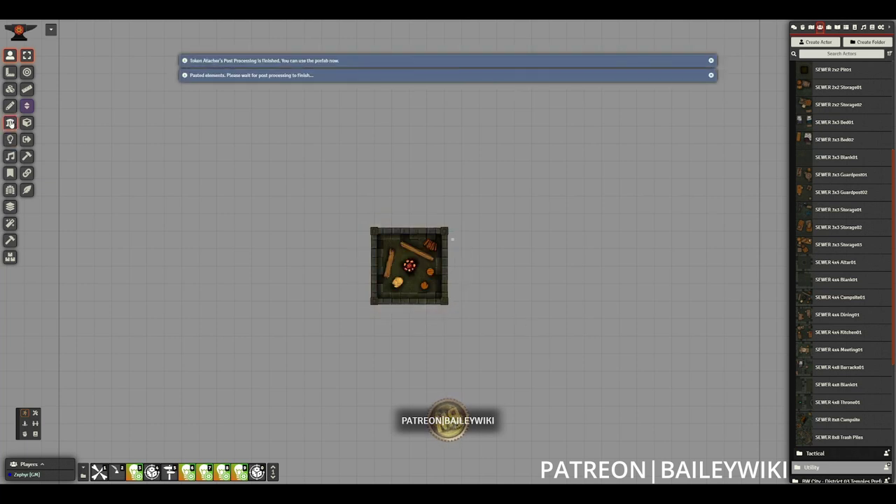
pyautogui.click(10, 123)
pyautogui.click(10, 156)
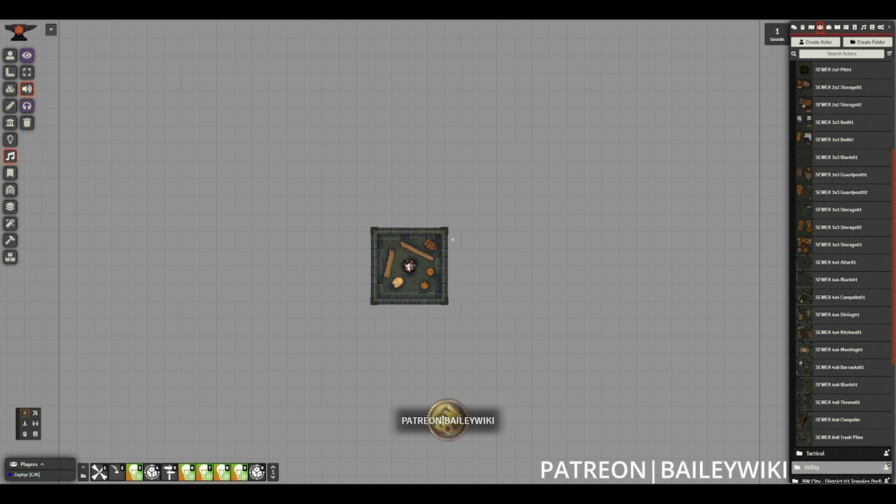
pyautogui.click(10, 139)
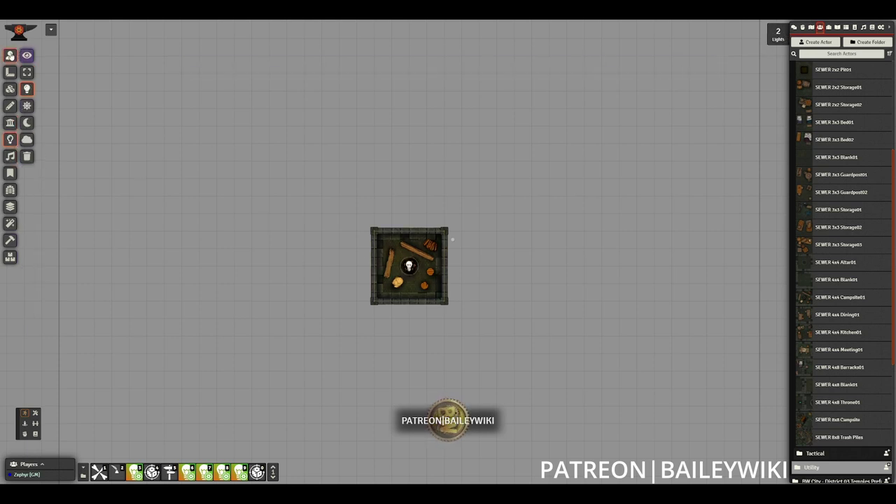
pyautogui.click(11, 55)
# Step: Move the campsite room toward the scene's upper left and place a 3x3 room with a round table to its lower right
pyautogui.moveTo(519, 247); pyautogui.dragTo(519, 142)
pyautogui.scroll(-2, 566, 214)
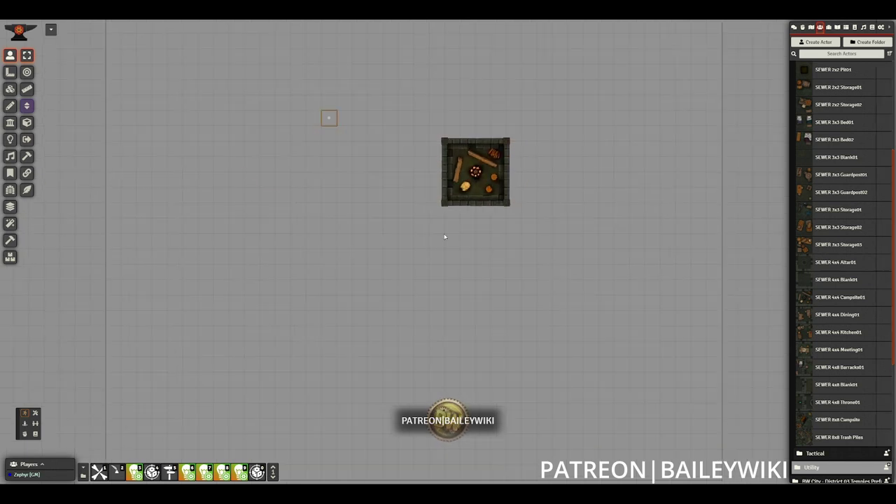
pyautogui.moveTo(518, 250); pyautogui.dragTo(594, 275)
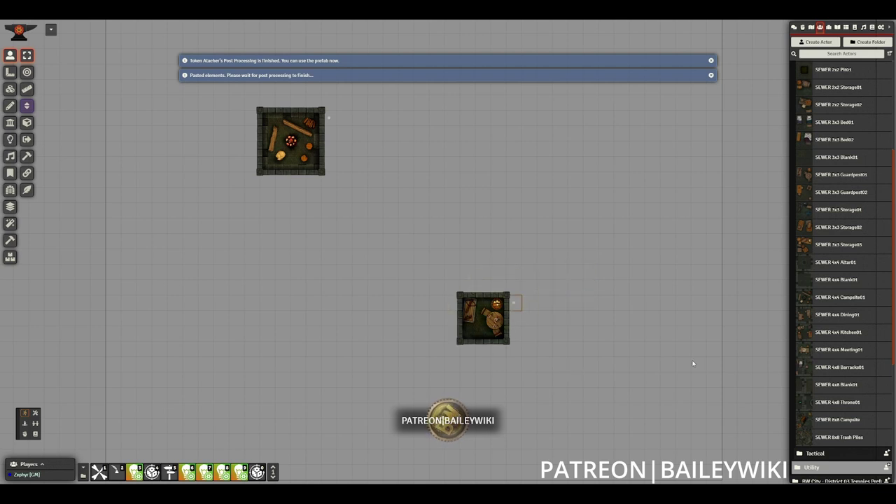
# Step: Add the SEWER 4x4 Kitchen01 room above the 3x3 room and the SEWER 4x8 Barracks01 room beside them
pyautogui.moveTo(806, 332); pyautogui.dragTo(527, 193)
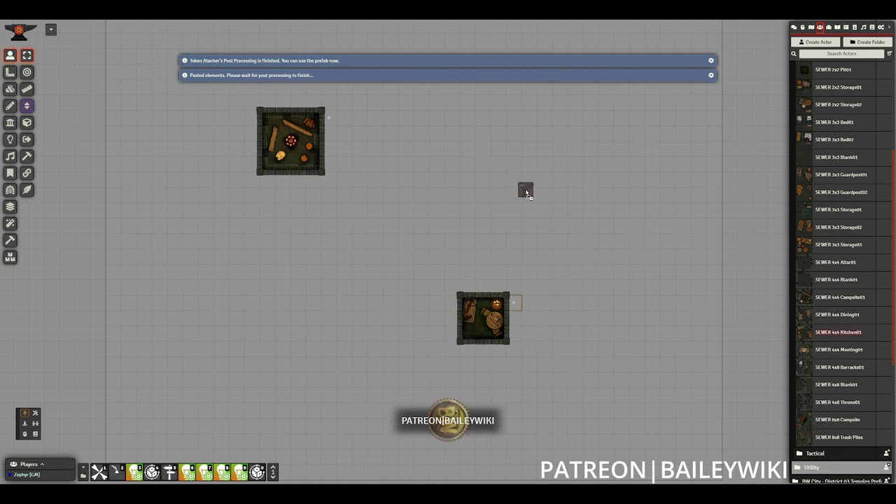
pyautogui.moveTo(529, 195); pyautogui.dragTo(529, 165)
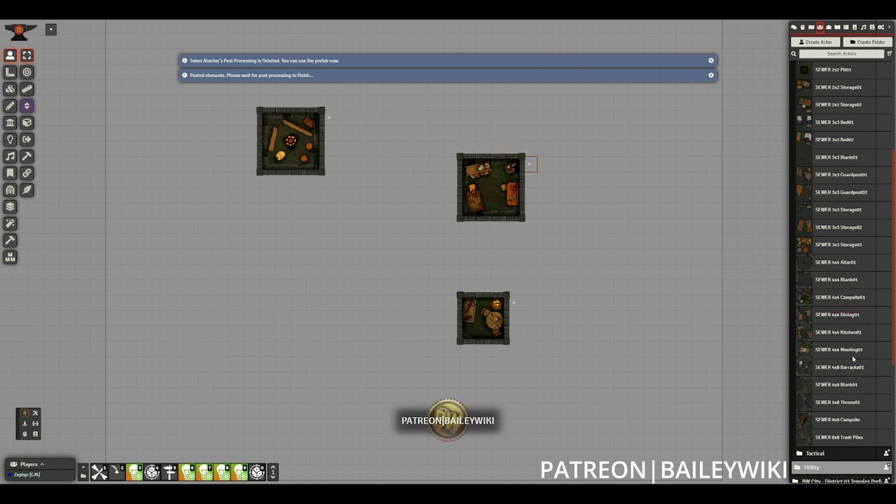
pyautogui.moveTo(853, 368); pyautogui.dragTo(454, 231)
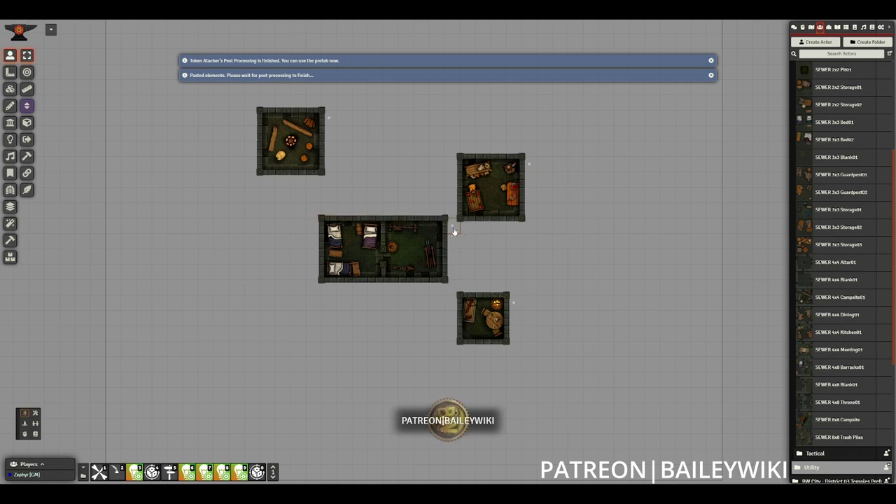
# Step: Rotate the barracks room 90 degrees counter-clockwise and position it to the left of the 3x3 room
pyautogui.scroll(2, 454, 232)
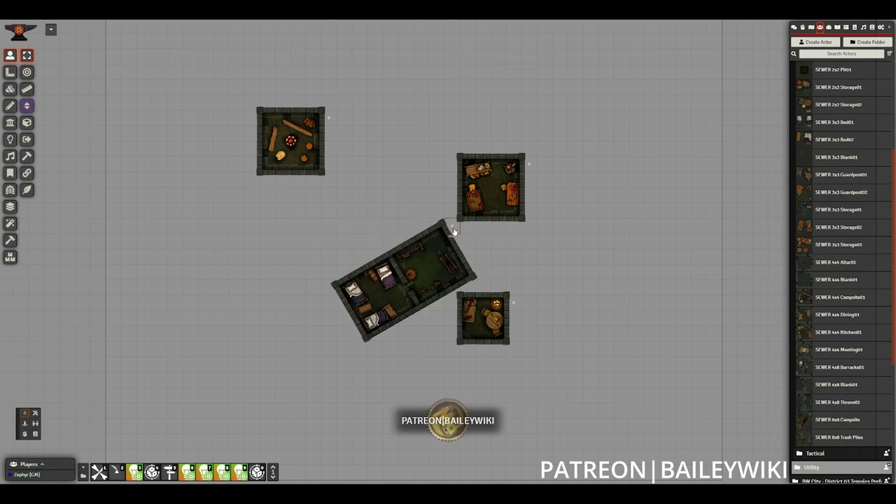
pyautogui.scroll(4, 454, 231)
pyautogui.moveTo(454, 231); pyautogui.dragTo(365, 227)
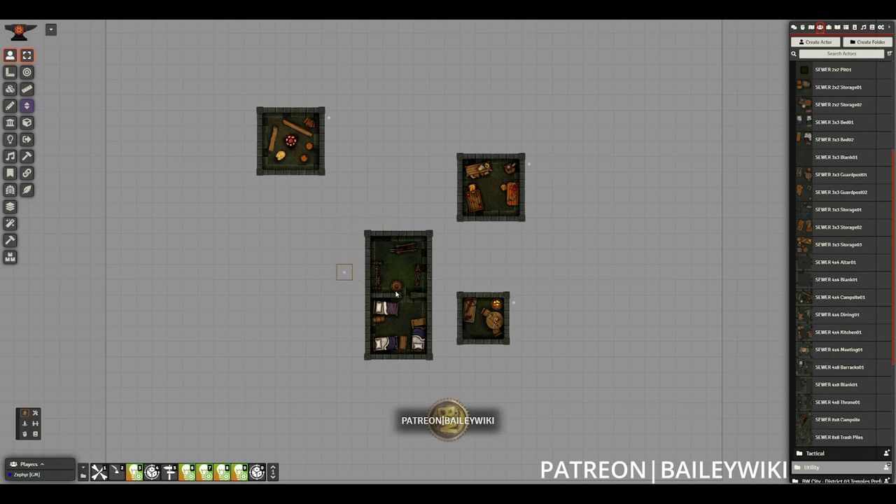
pyautogui.moveTo(430, 231); pyautogui.dragTo(399, 278)
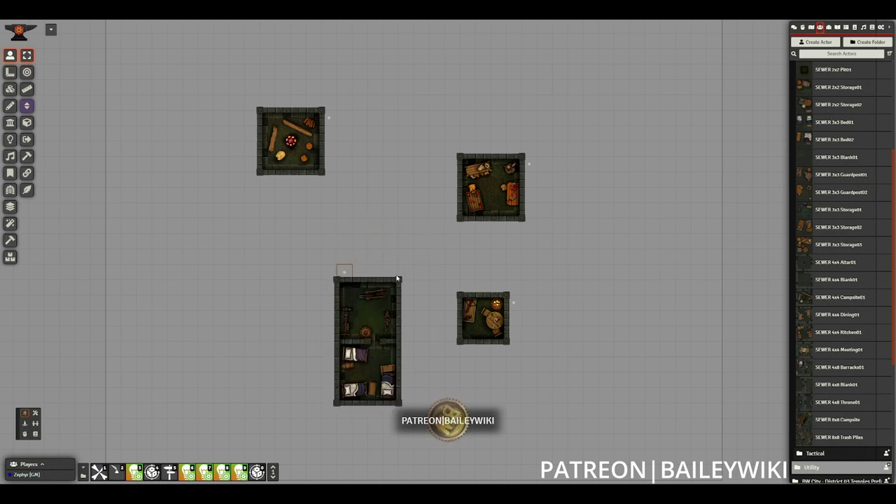
# Step: Check the walls and lights that came with the four placed rooms
pyautogui.click(10, 123)
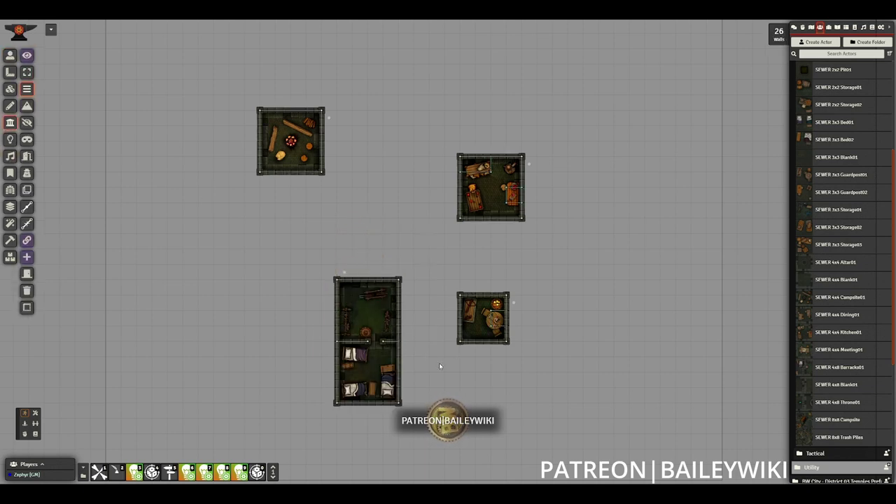
pyautogui.click(10, 140)
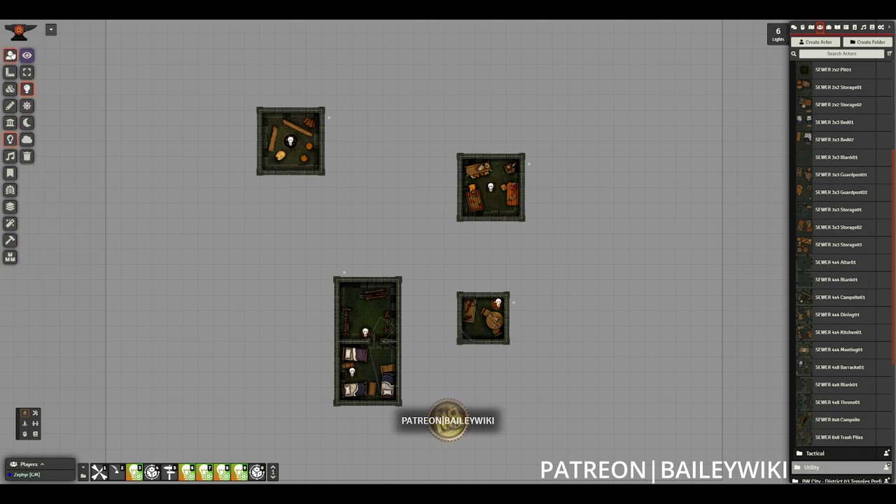
pyautogui.click(9, 55)
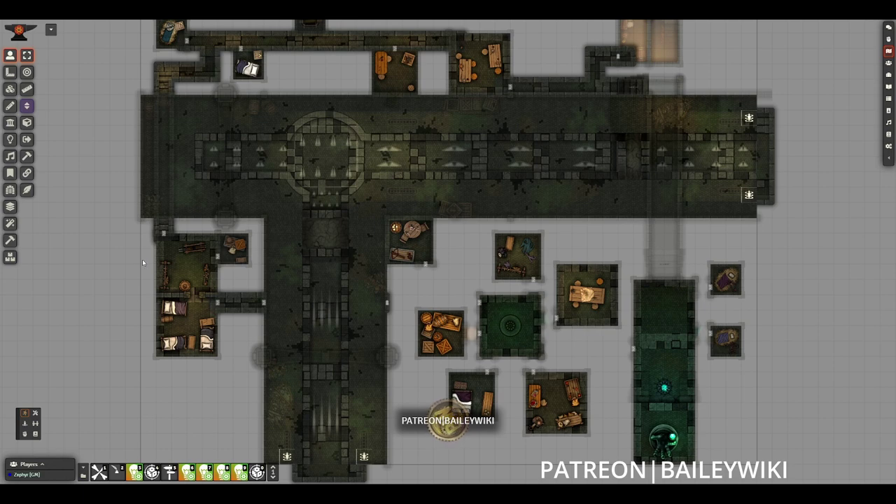
# Step: Review the BW City Sewers custom themes in the dungeon settings of the built sewer map
pyautogui.click(10, 190)
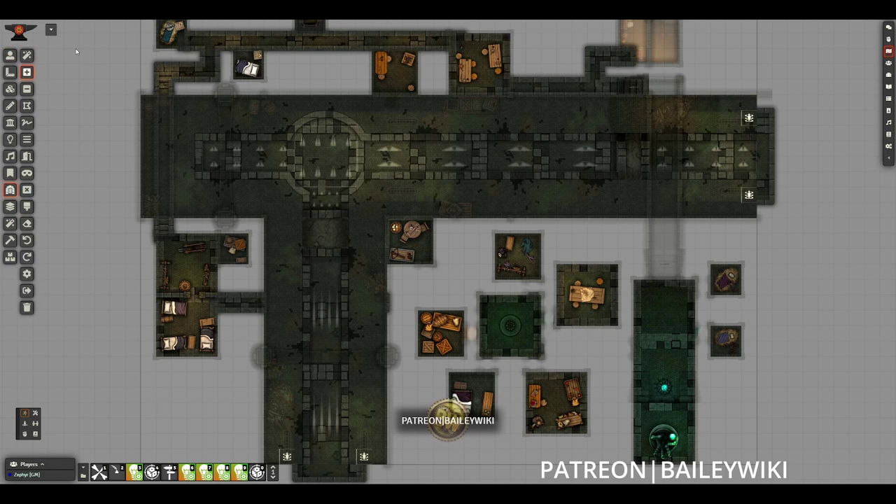
pyautogui.click(27, 274)
pyautogui.click(446, 60)
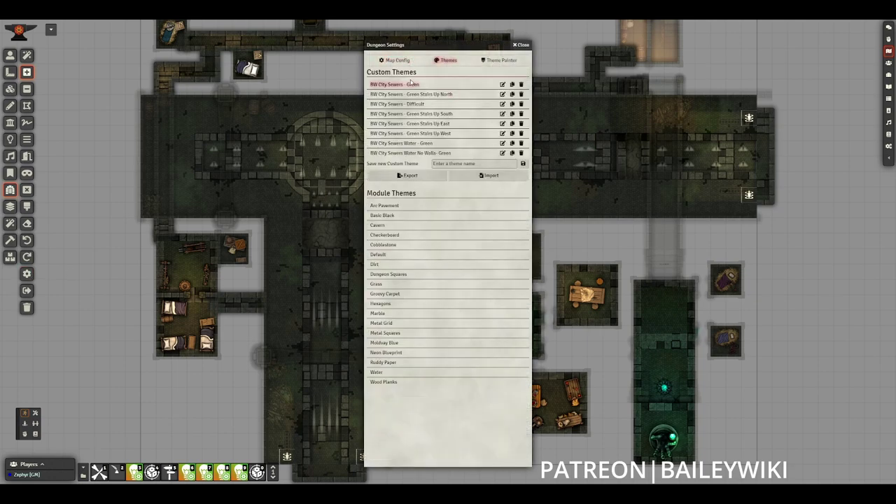
pyautogui.click(520, 45)
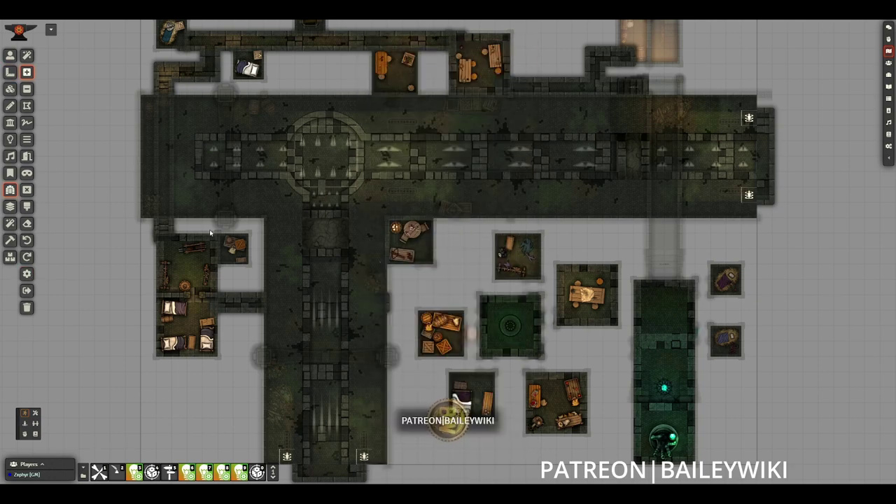
# Step: Draw a corridor from the main tunnel to the green altar room and a branch connecting the round-table room to it
pyautogui.scroll(2, 258, 302)
pyautogui.scroll(4, 474, 316)
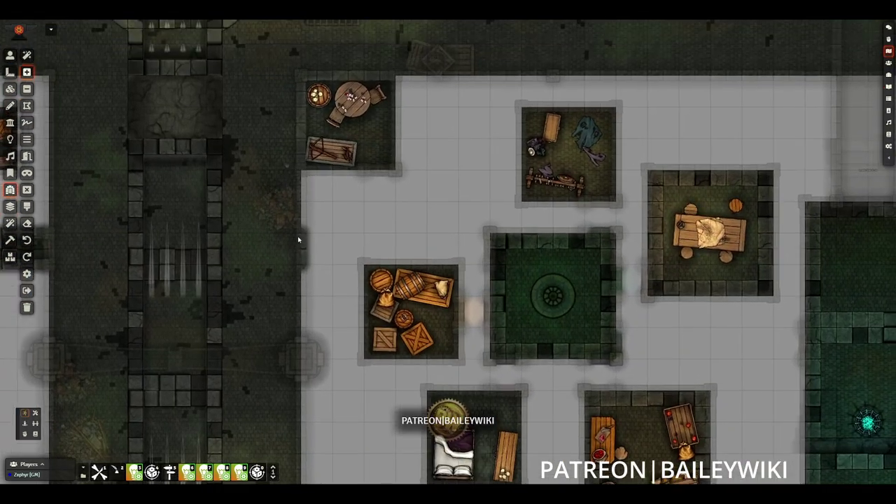
pyautogui.moveTo(286, 236); pyautogui.dragTo(528, 265)
pyautogui.moveTo(362, 145); pyautogui.dragTo(395, 255)
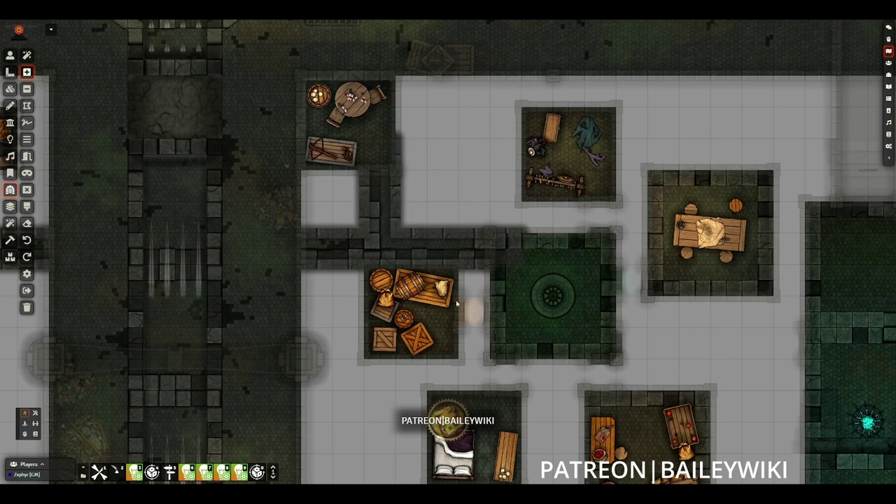
# Step: Draw corridors linking the green altar room to the barrel storage room, the large table room and the small room above it
pyautogui.moveTo(460, 302); pyautogui.dragTo(517, 325)
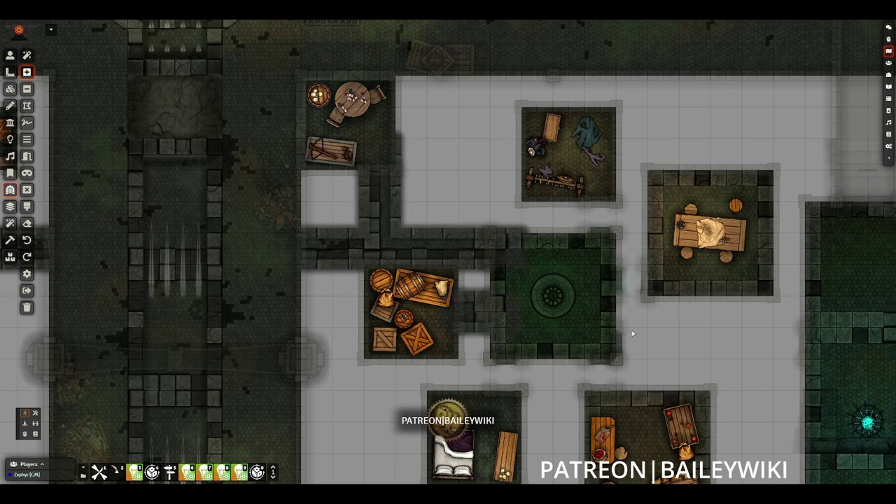
pyautogui.moveTo(633, 333); pyautogui.dragTo(506, 321)
pyautogui.moveTo(462, 181); pyautogui.dragTo(568, 310)
pyautogui.scroll(-4, 393, 219)
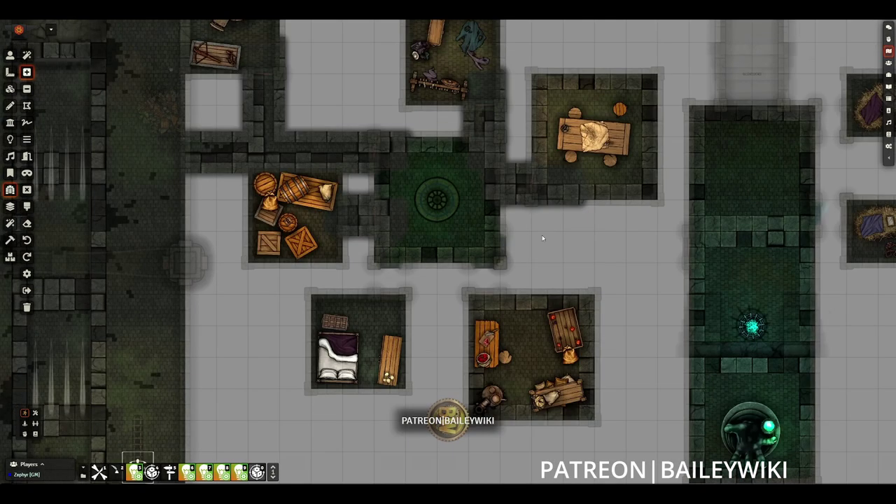
# Step: Draw two short corridors from the altar room down to the single-bed room and the kitchen room below it
pyautogui.moveTo(375, 209); pyautogui.dragTo(408, 279)
pyautogui.hscroll(2, 442, 247)
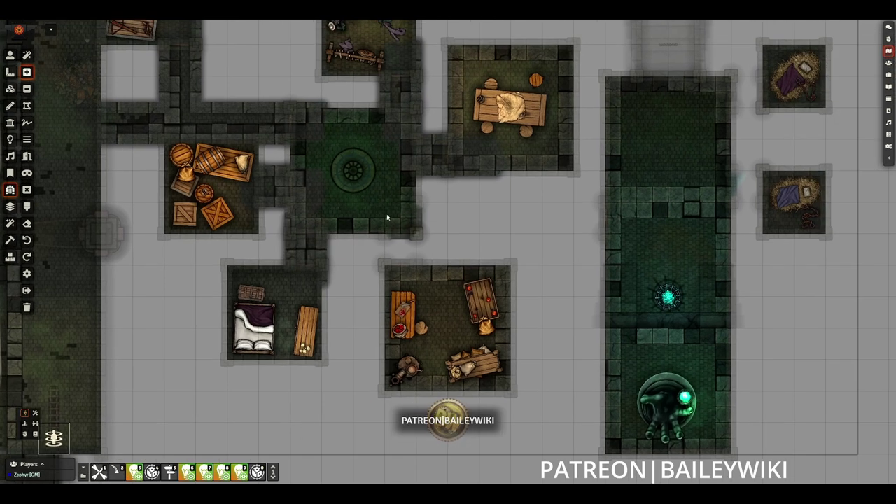
pyautogui.moveTo(386, 209); pyautogui.dragTo(421, 294)
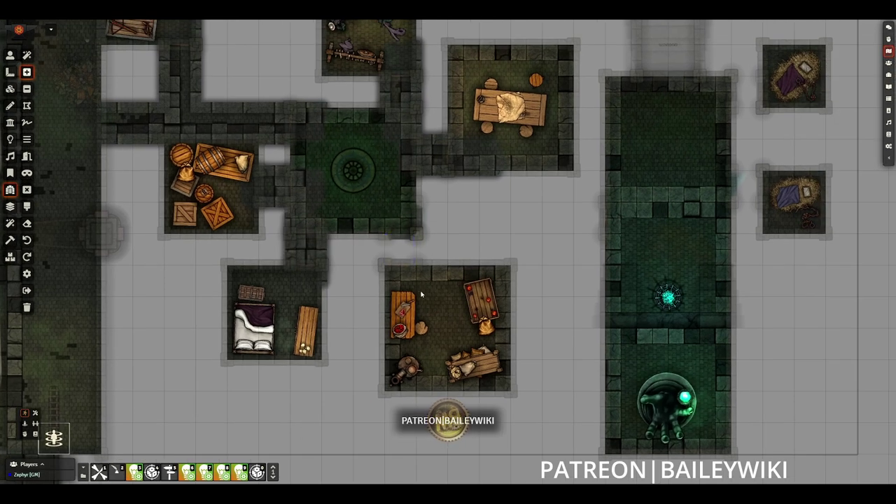
pyautogui.hscroll(3, 392, 273)
pyautogui.scroll(1, 356, 246)
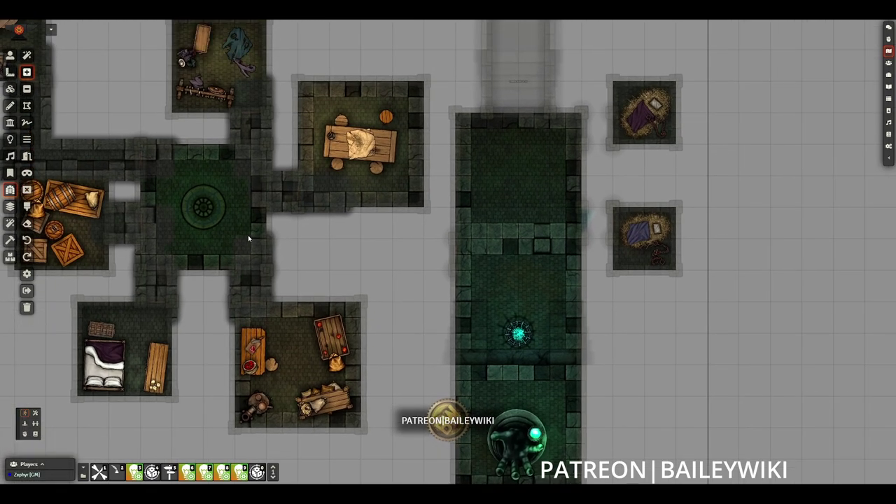
# Step: Draw a long corridor from the altar room to the green statue hall and short ones from the hall to both straw-bed cells
pyautogui.moveTo(269, 239); pyautogui.dragTo(456, 271)
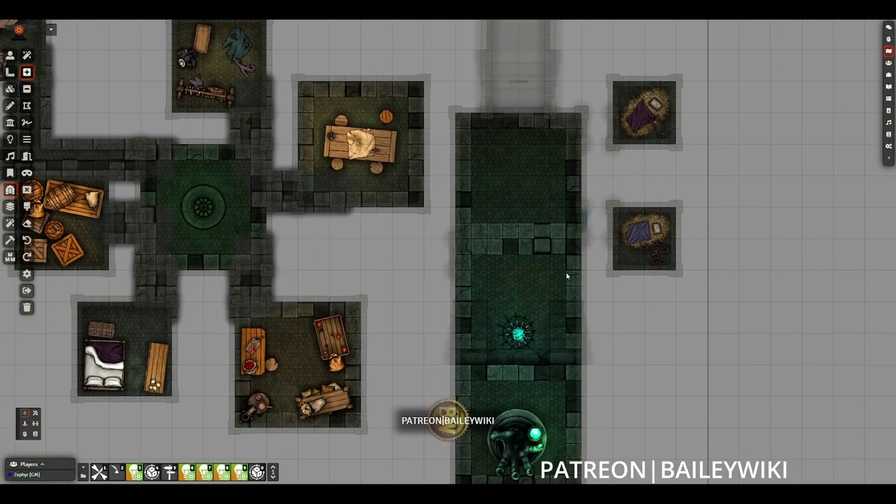
pyautogui.hscroll(3, 491, 287)
pyautogui.scroll(1, 433, 297)
pyautogui.moveTo(428, 232); pyautogui.dragTo(476, 258)
pyautogui.scroll(1, 521, 213)
pyautogui.scroll(1, 521, 213)
pyautogui.moveTo(440, 186); pyautogui.dragTo(498, 221)
pyautogui.scroll(-3, 492, 253)
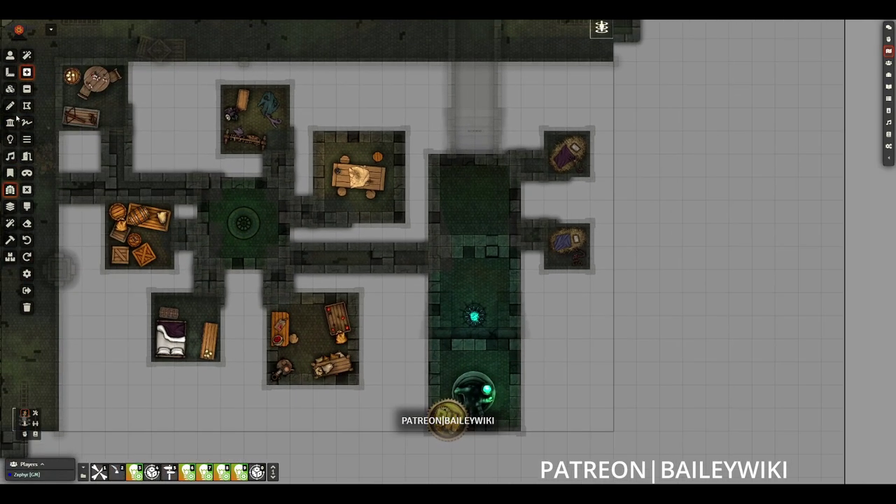
# Step: Delete the corridor's end wall inside the main tunnel and pull its two side walls back to the tunnel edge
pyautogui.click(10, 89)
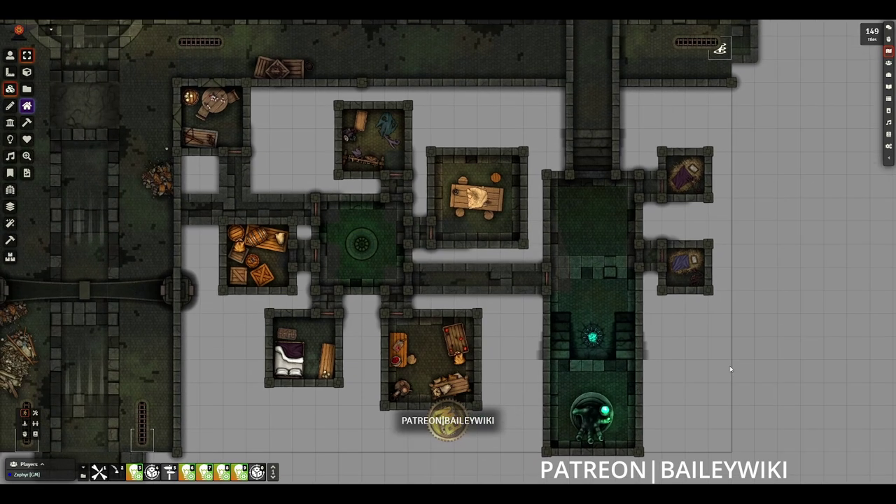
pyautogui.scroll(2, 492, 280)
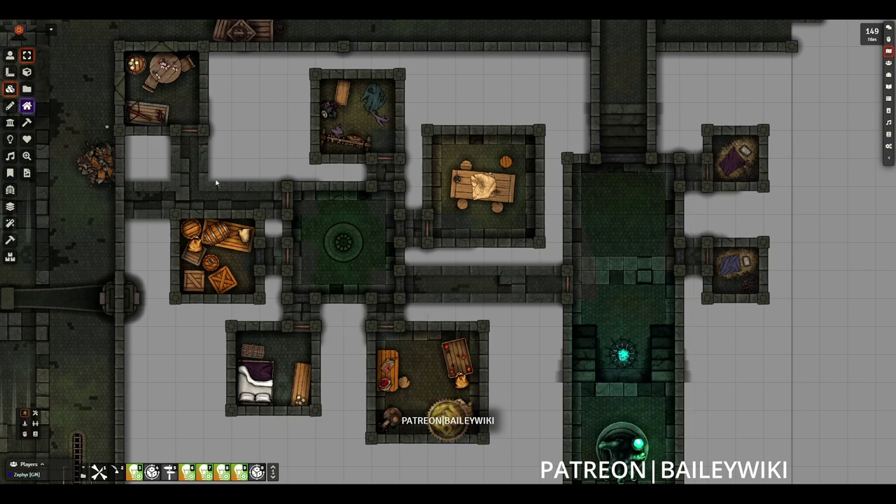
pyautogui.moveTo(262, 135); pyautogui.dragTo(372, 162)
pyautogui.click(9, 123)
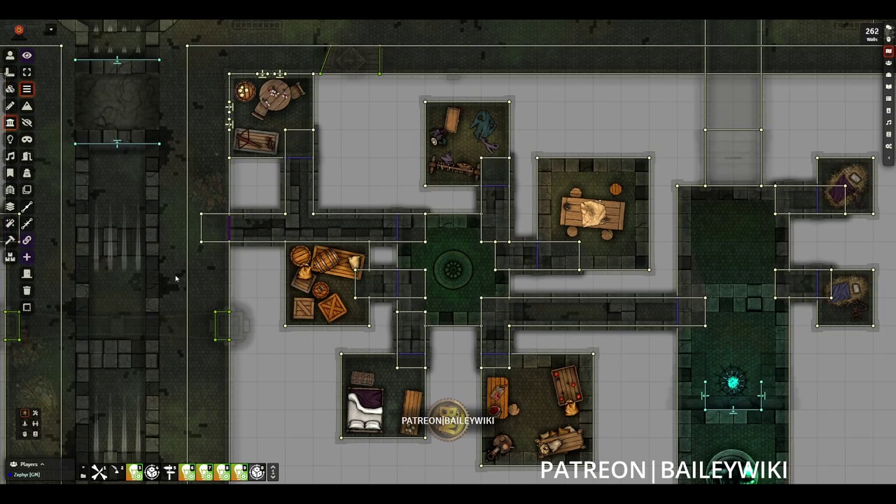
pyautogui.click(202, 219)
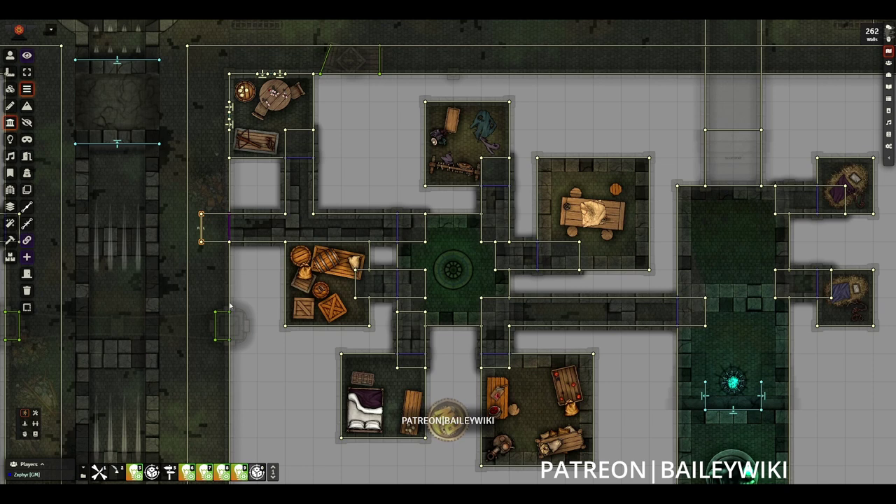
pyautogui.press('Delete')
pyautogui.click(236, 214)
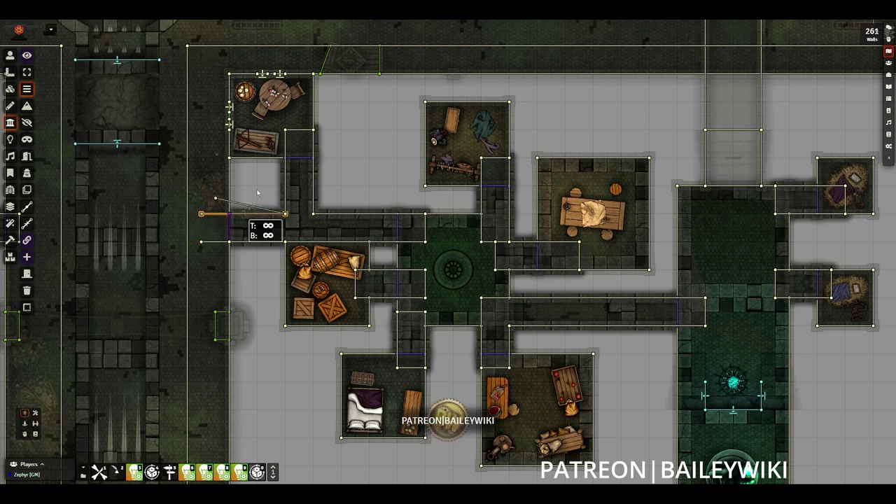
pyautogui.moveTo(201, 214); pyautogui.dragTo(229, 213)
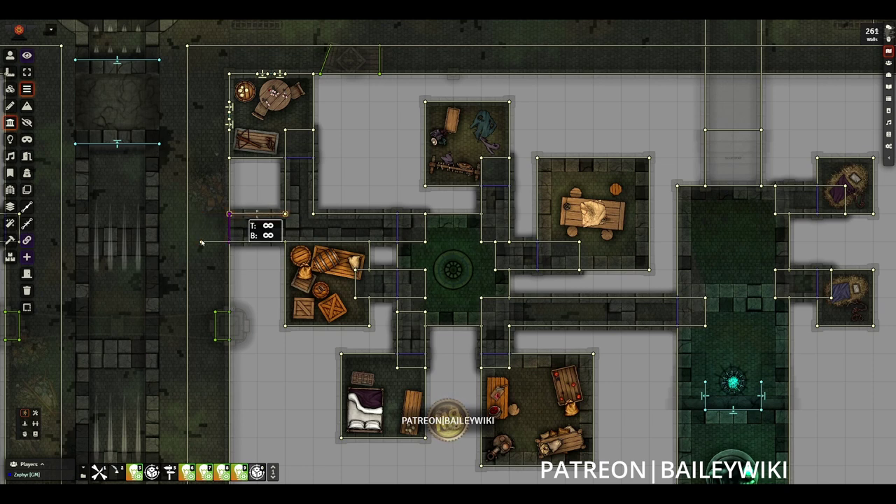
pyautogui.click(201, 243)
pyautogui.moveTo(201, 243); pyautogui.dragTo(229, 243)
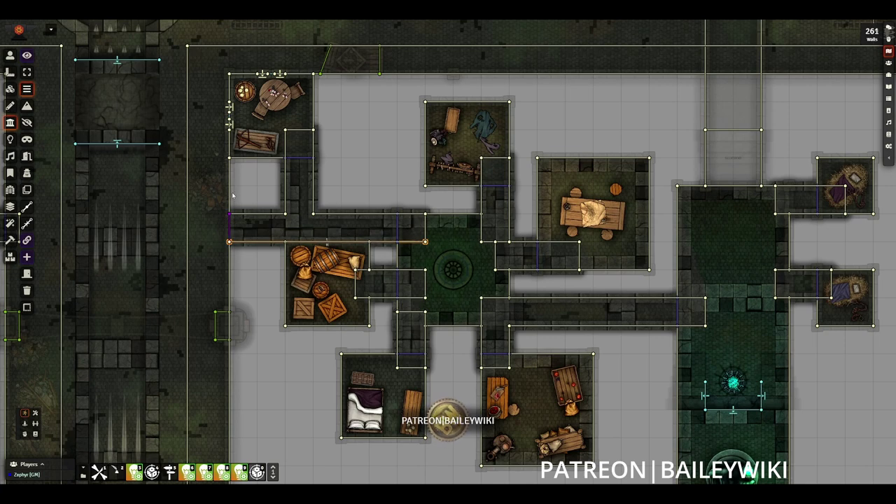
# Step: Delete the two leftover corridor walls protruding into the round-table room
pyautogui.moveTo(448, 181); pyautogui.dragTo(672, 247)
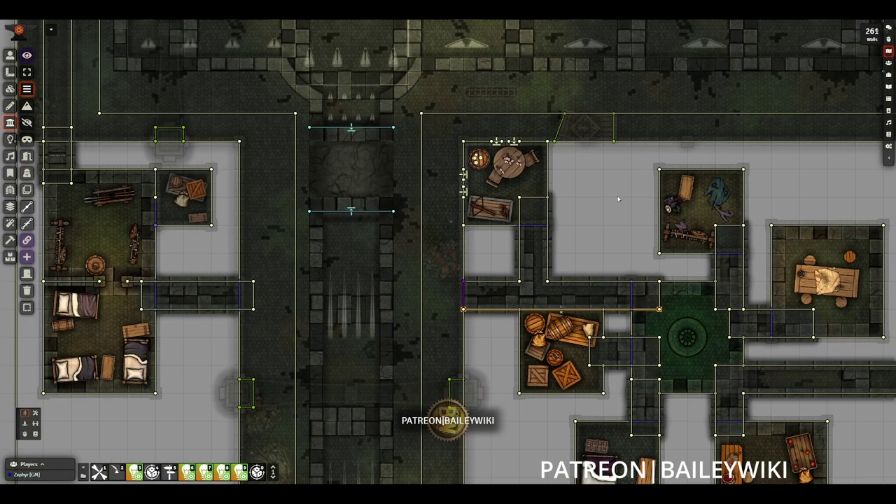
pyautogui.press('Right')
pyautogui.click(348, 207)
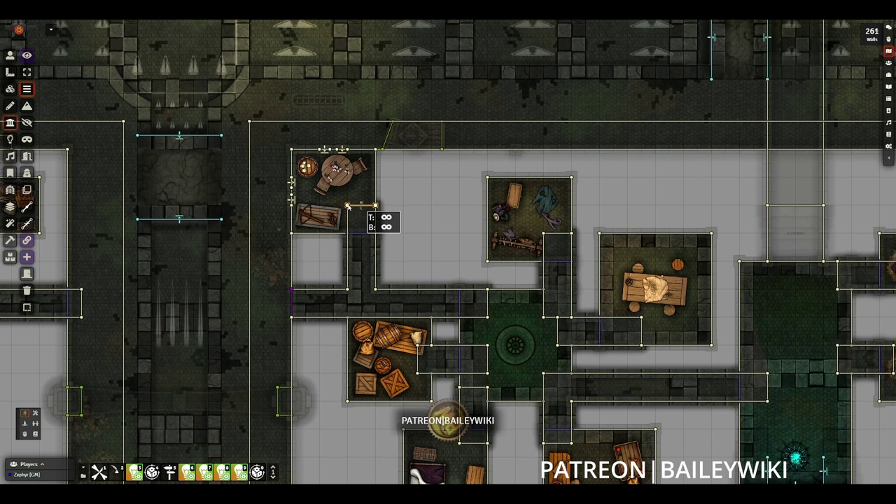
pyautogui.press('Delete')
pyautogui.click(348, 206)
pyautogui.press('Delete')
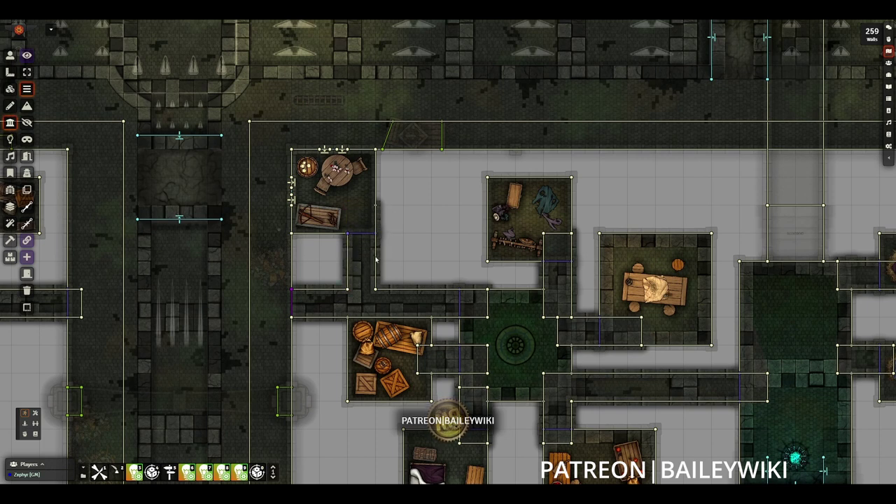
pyautogui.click(376, 288)
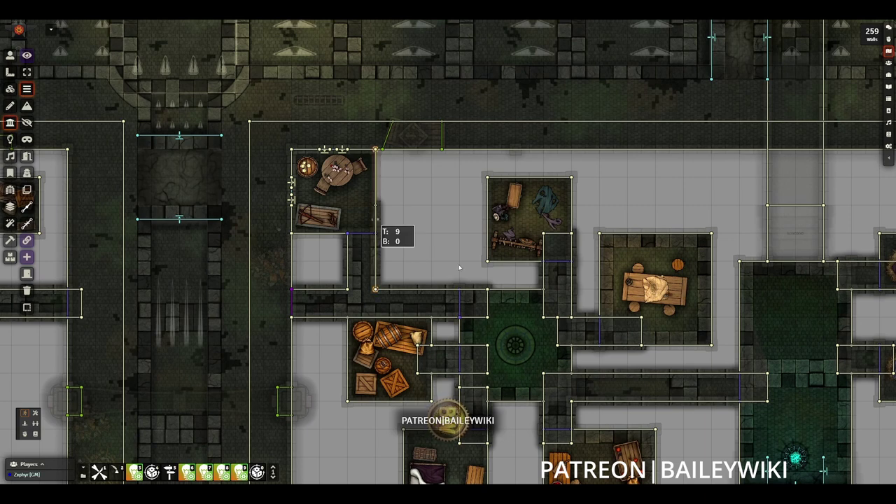
pyautogui.scroll(-1, 447, 245)
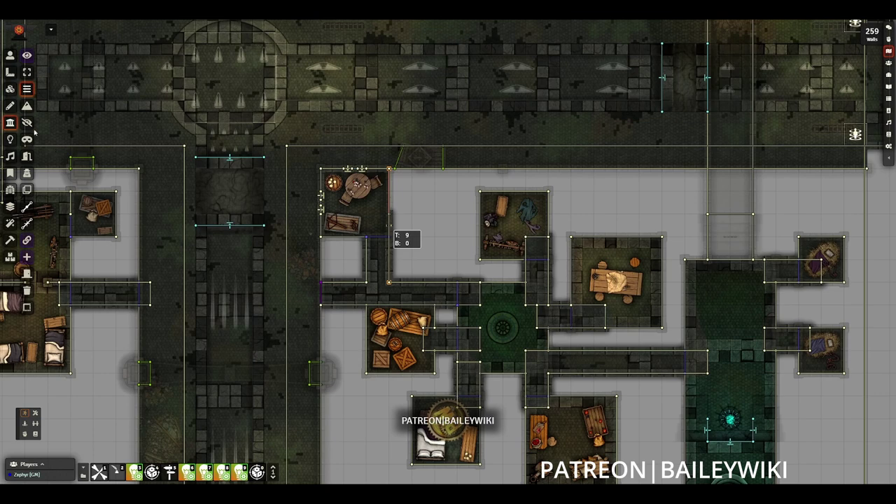
# Step: Choose BW City Sewers Water - Green as the dungeon theme to paint and activate the theme painter
pyautogui.click(10, 190)
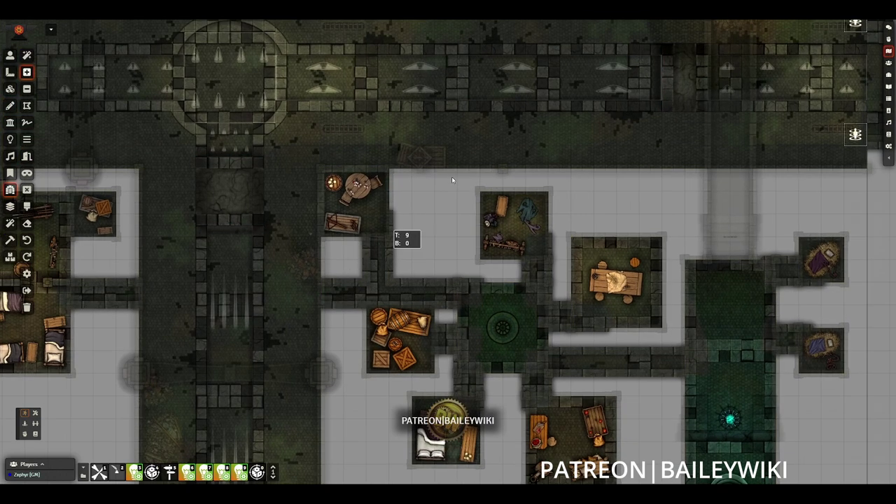
pyautogui.scroll(-1, 453, 212)
pyautogui.scroll(-1, 452, 214)
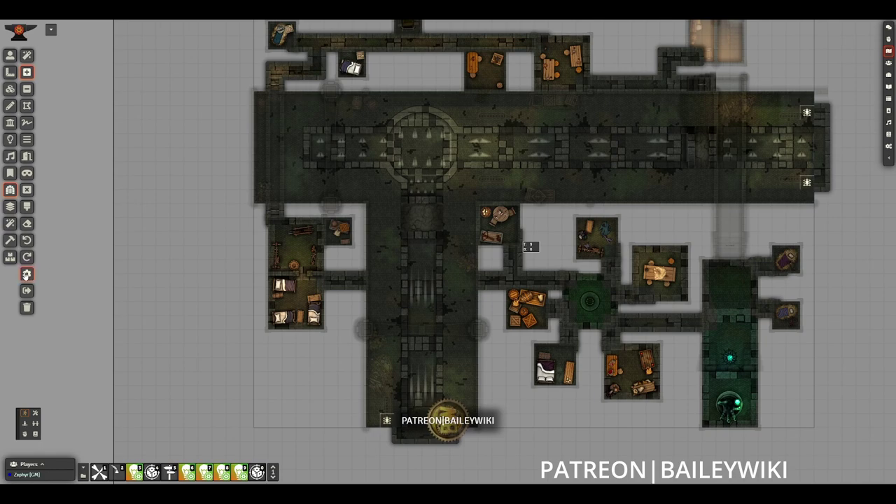
pyautogui.click(27, 274)
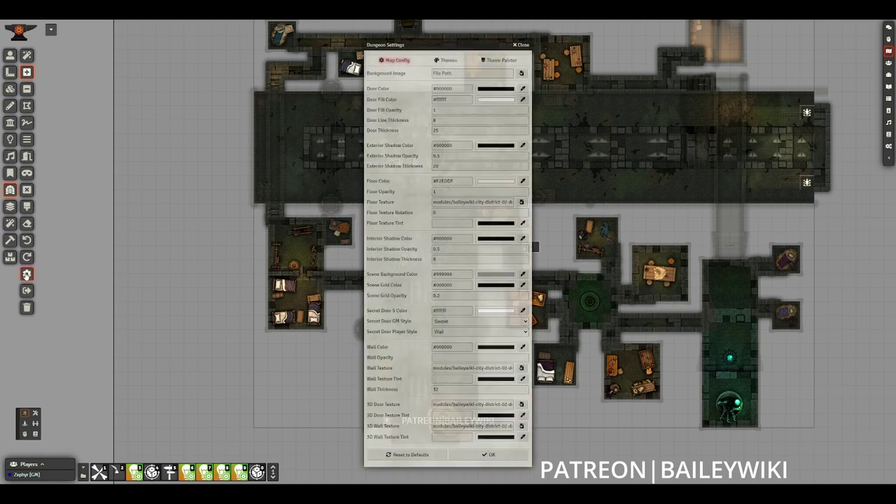
pyautogui.click(489, 61)
pyautogui.moveTo(467, 49); pyautogui.dragTo(175, 57)
pyautogui.click(189, 174)
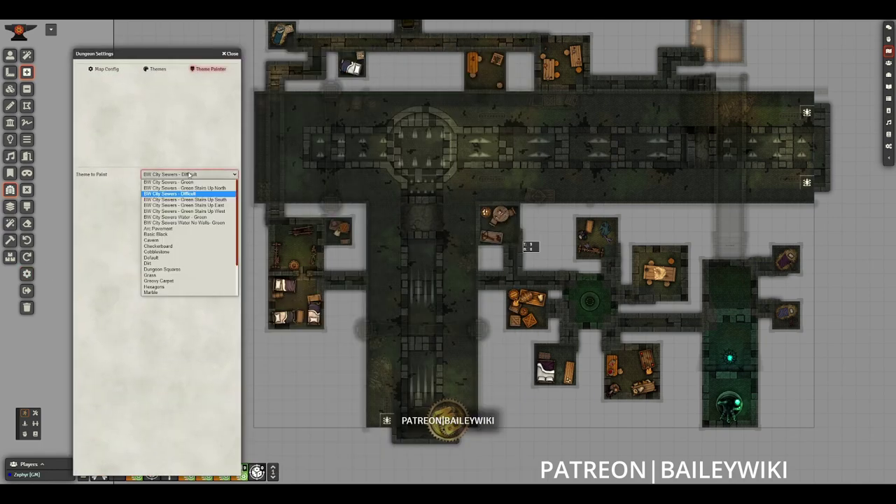
pyautogui.click(200, 217)
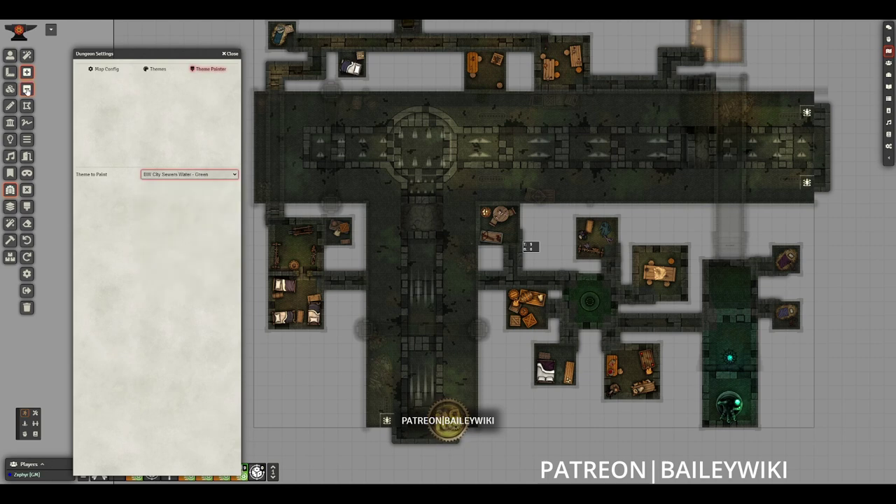
pyautogui.click(26, 207)
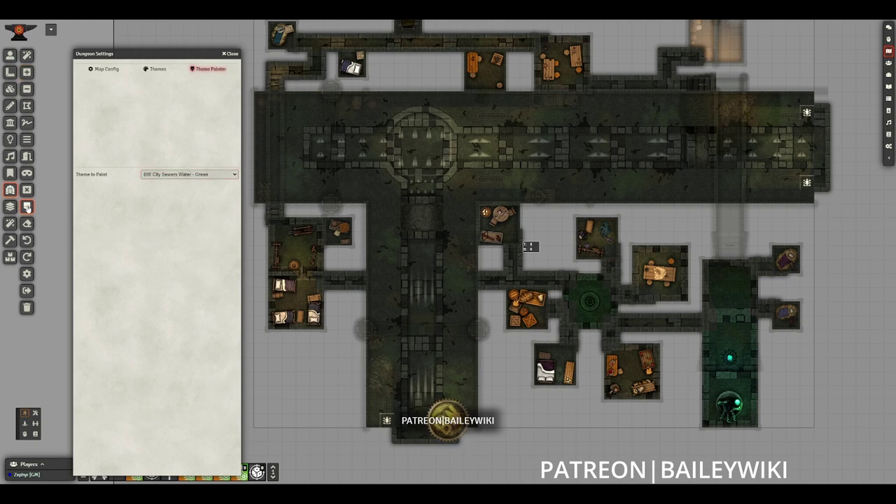
# Step: Outline the T-shaped main tunnel, past its south and east ends, as the area to paint with the water theme
pyautogui.moveTo(385, 456)
pyautogui.mouseDown()
pyautogui.moveTo(397, 191)
pyautogui.moveTo(385, 191)
pyautogui.mouseUp()
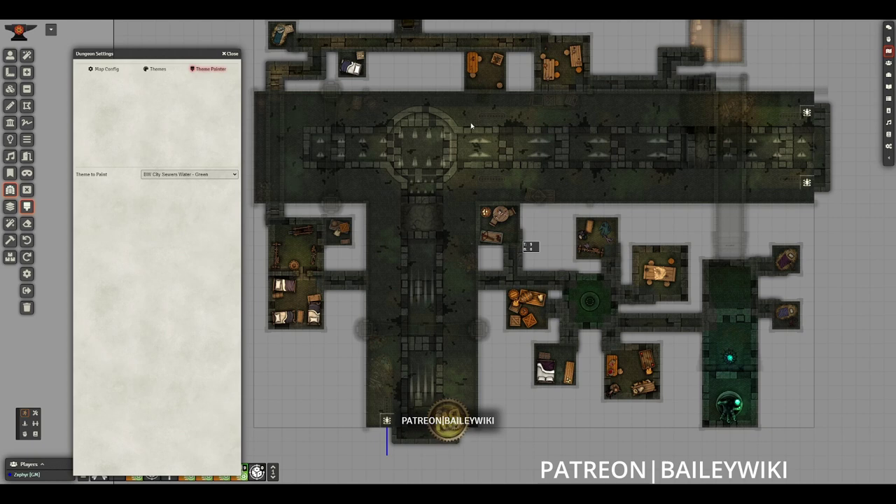
pyautogui.moveTo(815, 102); pyautogui.dragTo(832, 103)
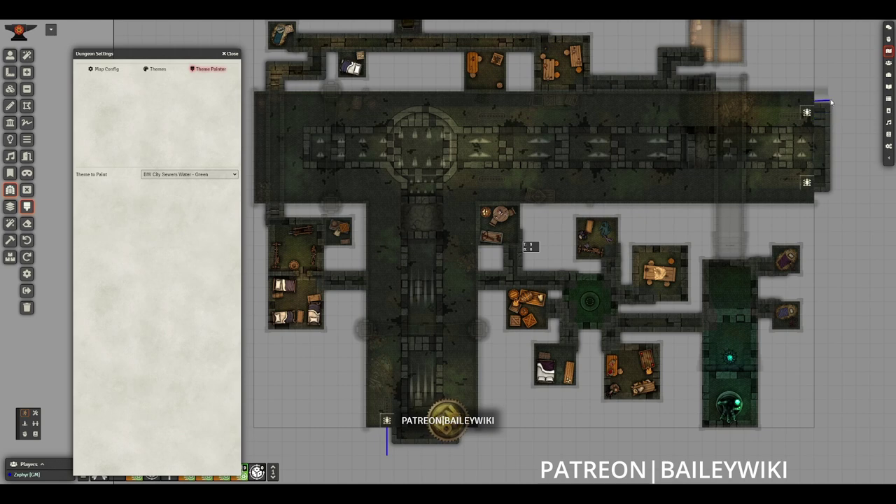
pyautogui.click(835, 100)
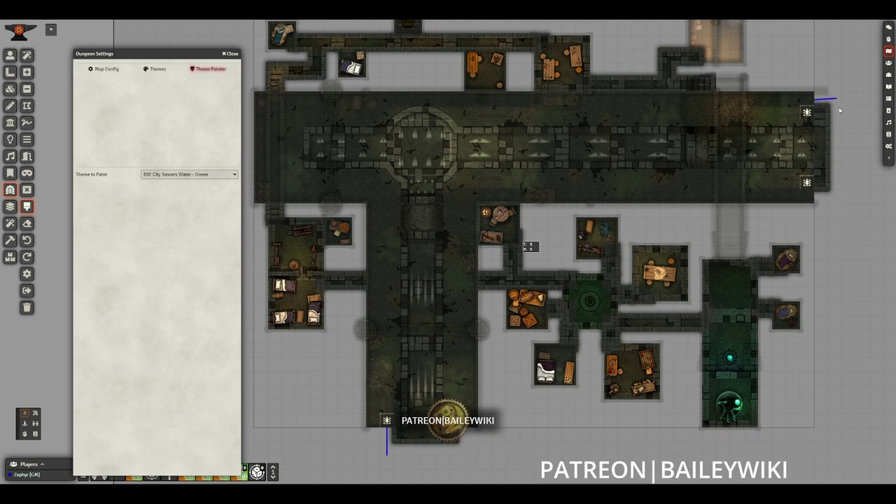
pyautogui.click(841, 197)
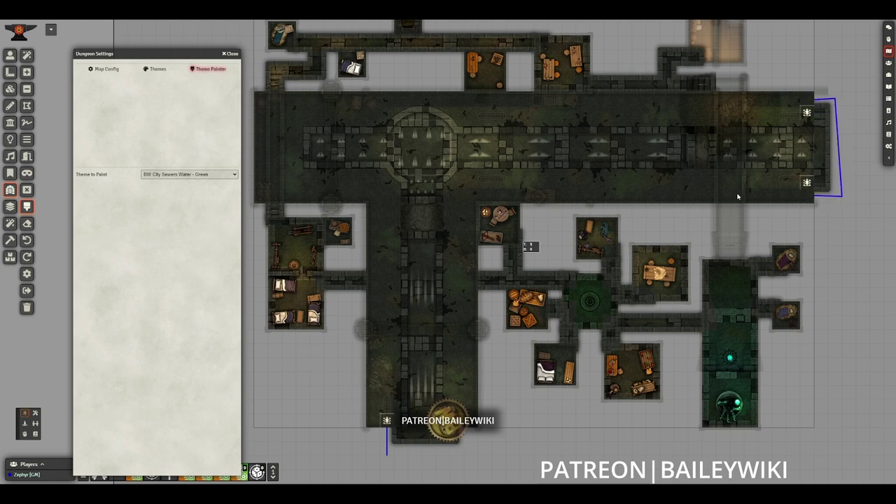